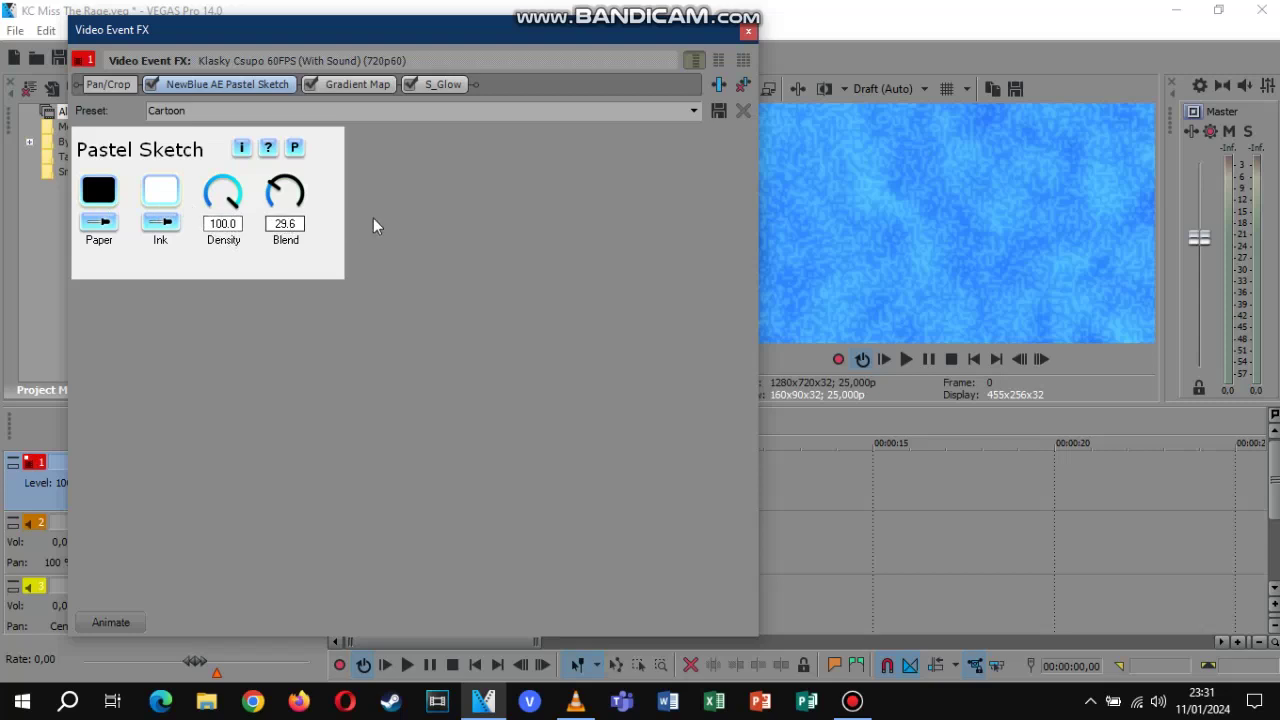
- Review the video event's Gradient Map end colours and S_Glow settings, closing the effects window when finished
{"action": "left_click", "coordinate": [357, 86]}
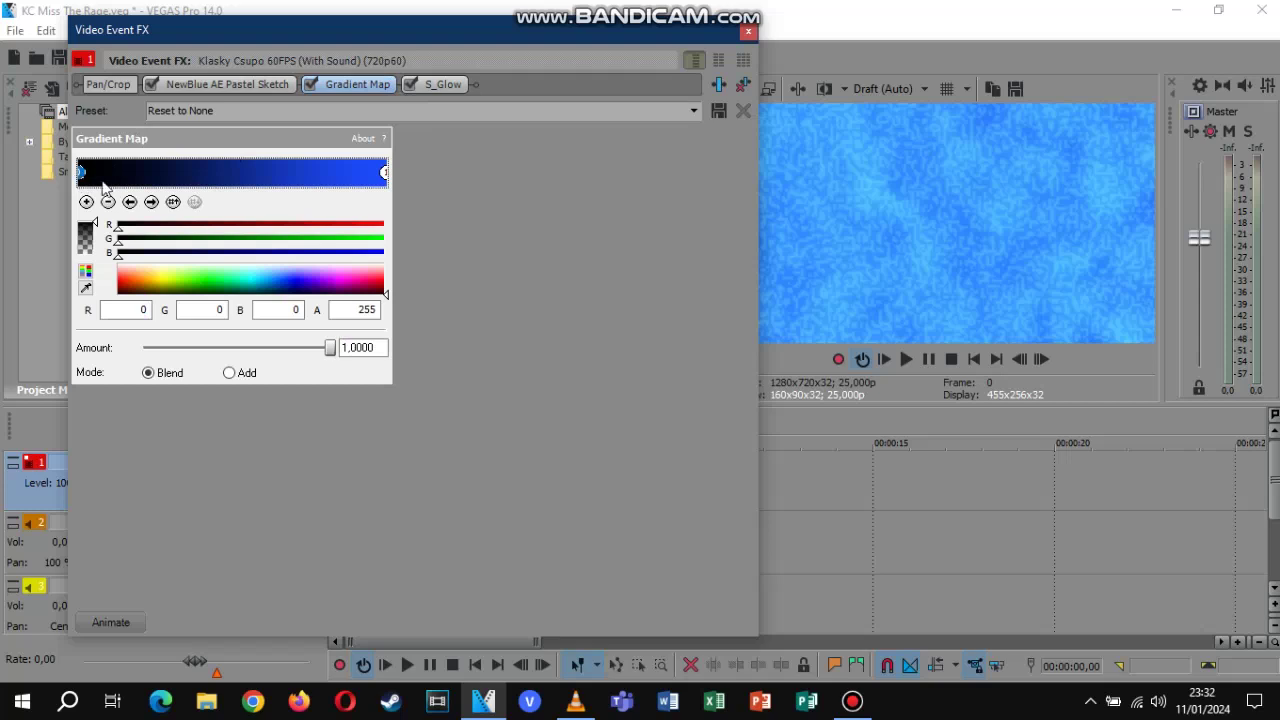
{"action": "left_click", "coordinate": [385, 174]}
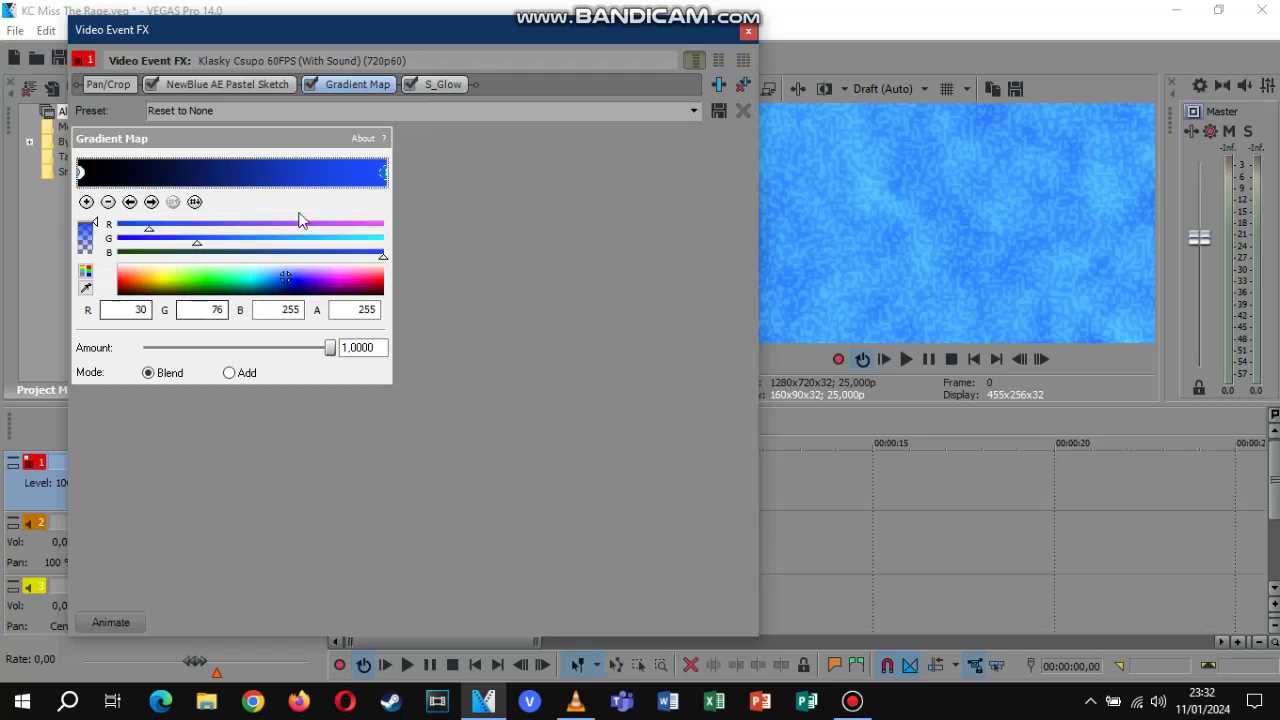
{"action": "left_click", "coordinate": [443, 84]}
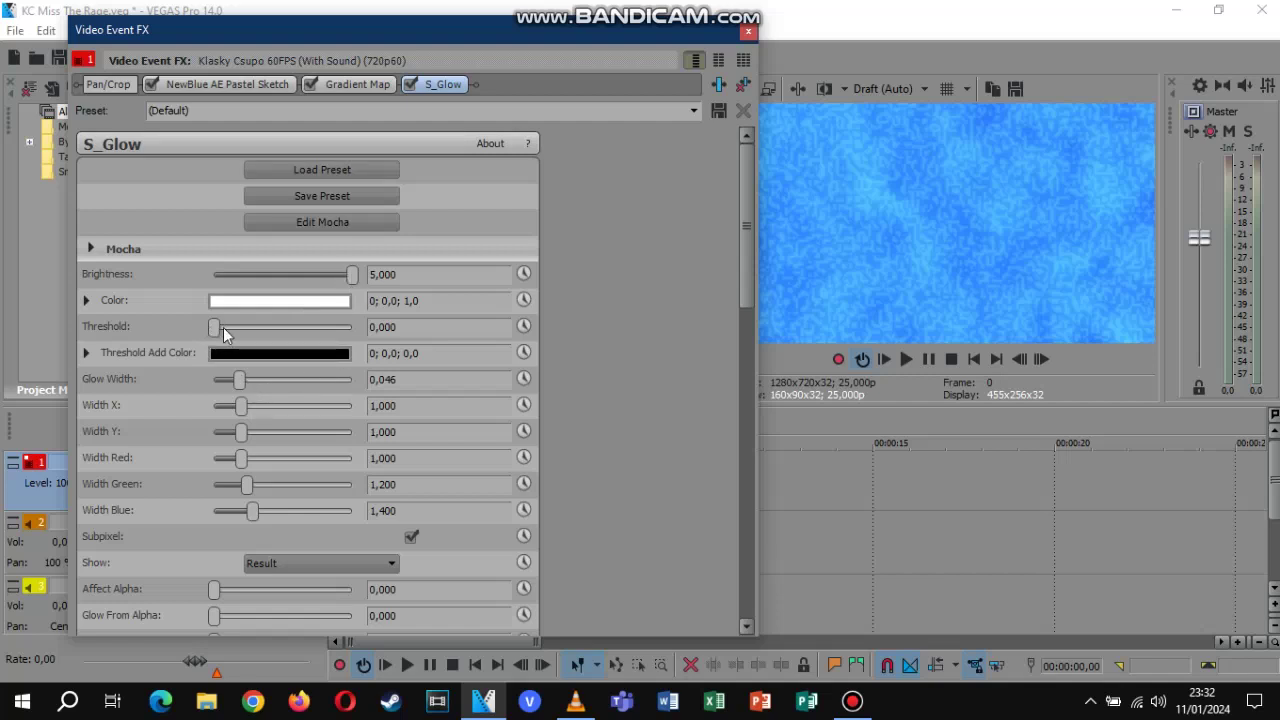
{"action": "left_click", "coordinate": [748, 31]}
- Place the Scream miss the rage sound effect on audio track 3 at the start of the timeline
{"action": "left_click_drag", "start_coordinate": [525, 641], "coordinate": [499, 641]}
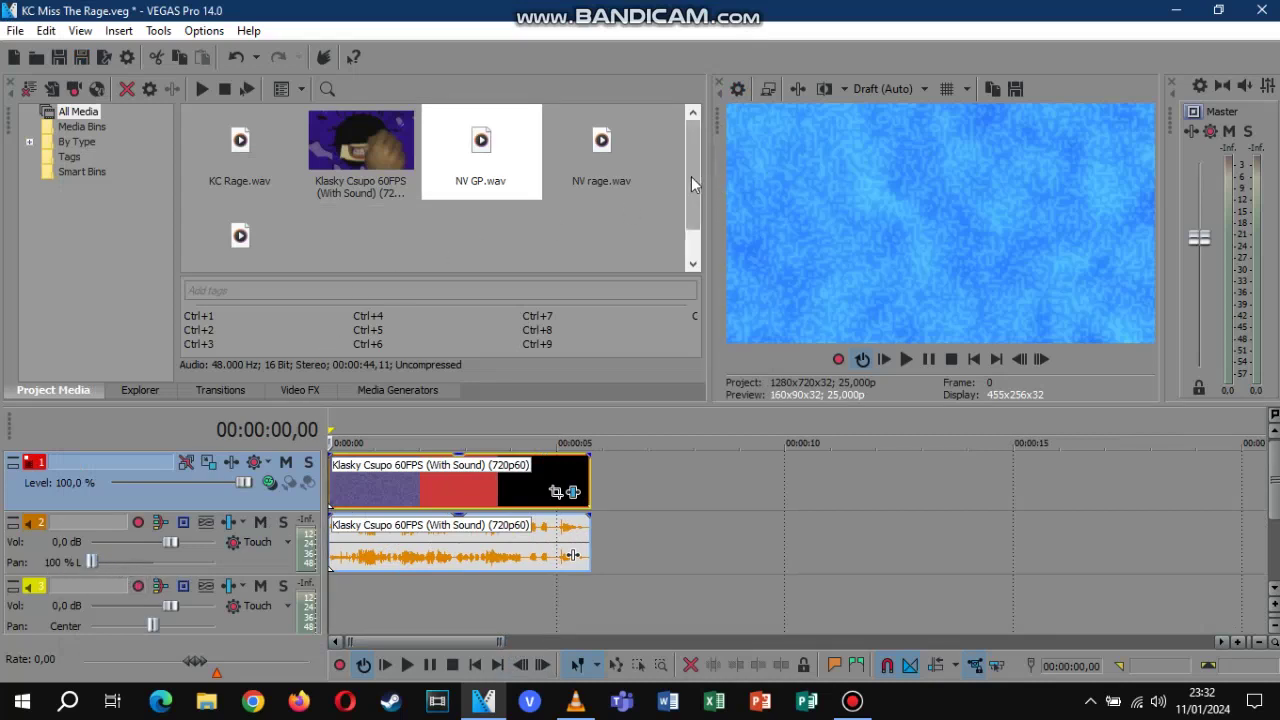
{"action": "scroll", "coordinate": [285, 217], "scroll_direction": "down", "scroll_amount": 1}
{"action": "left_click", "coordinate": [285, 217]}
{"action": "left_click_drag", "start_coordinate": [240, 215], "coordinate": [380, 588]}
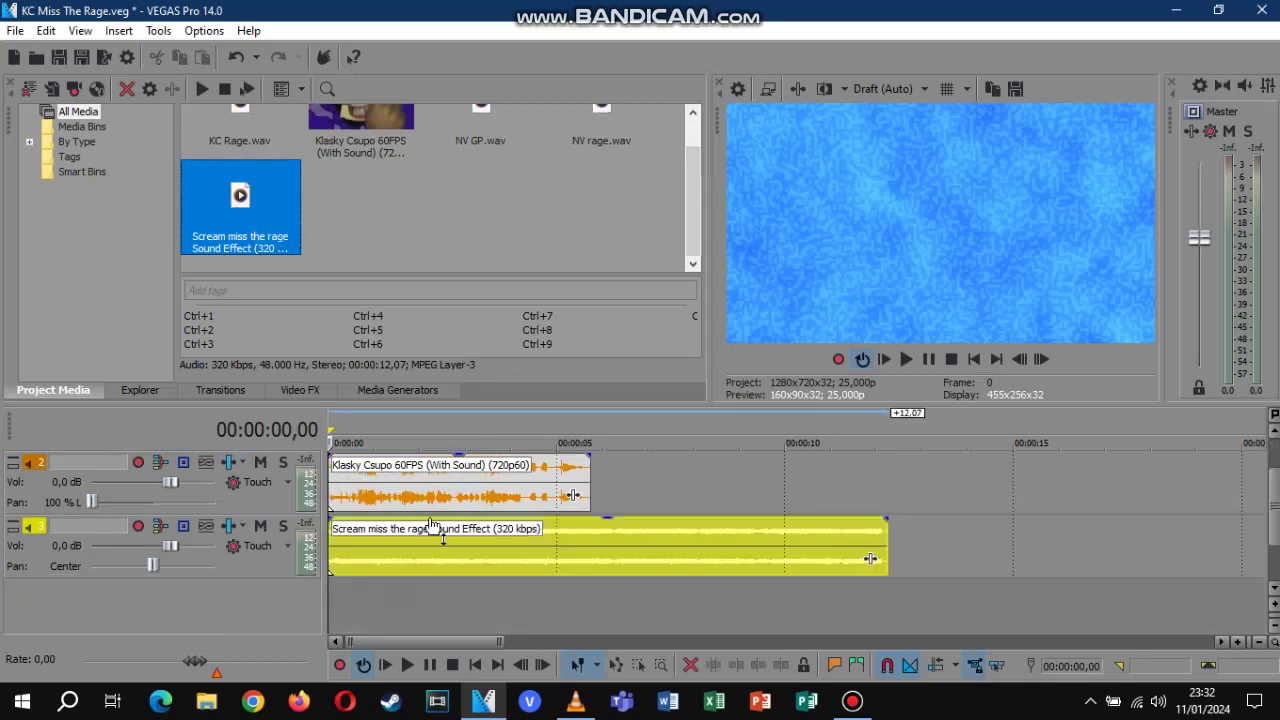
- Split the scream sound effect at the end of the Klasky Csupo clip and delete the excess part
{"action": "right_click", "coordinate": [591, 535]}
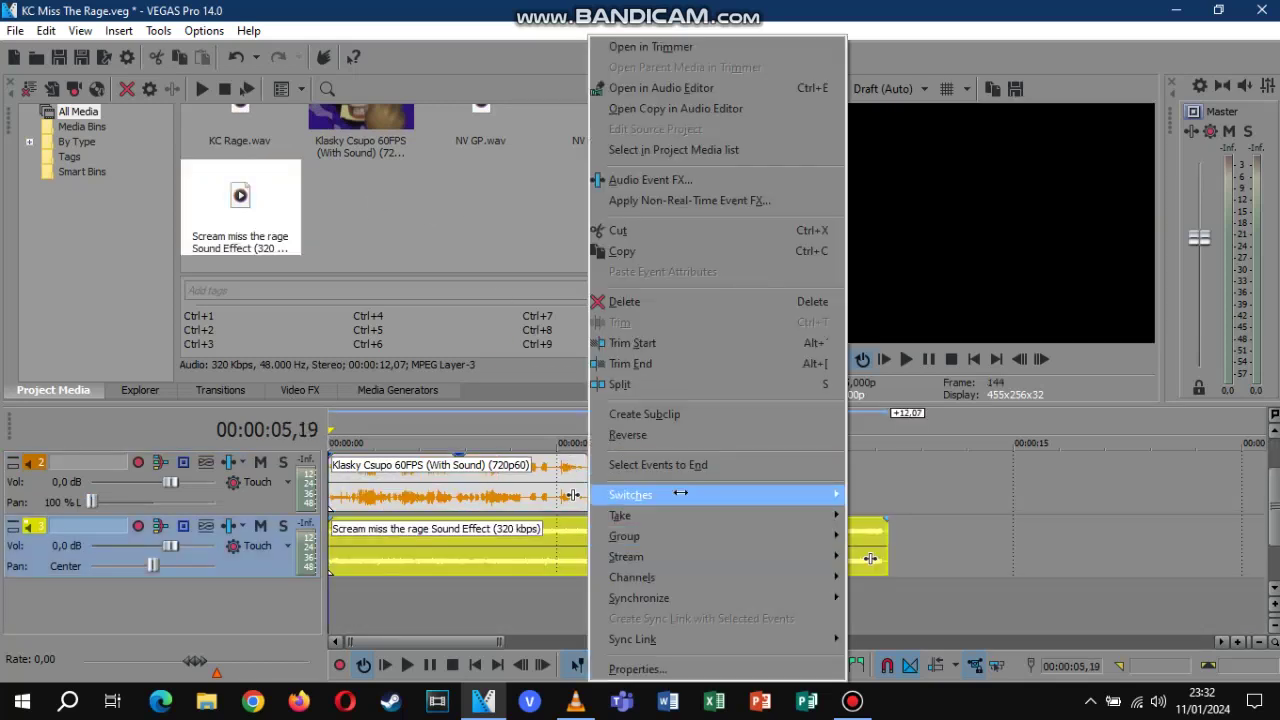
{"action": "left_click", "coordinate": [666, 384]}
{"action": "left_click", "coordinate": [616, 566]}
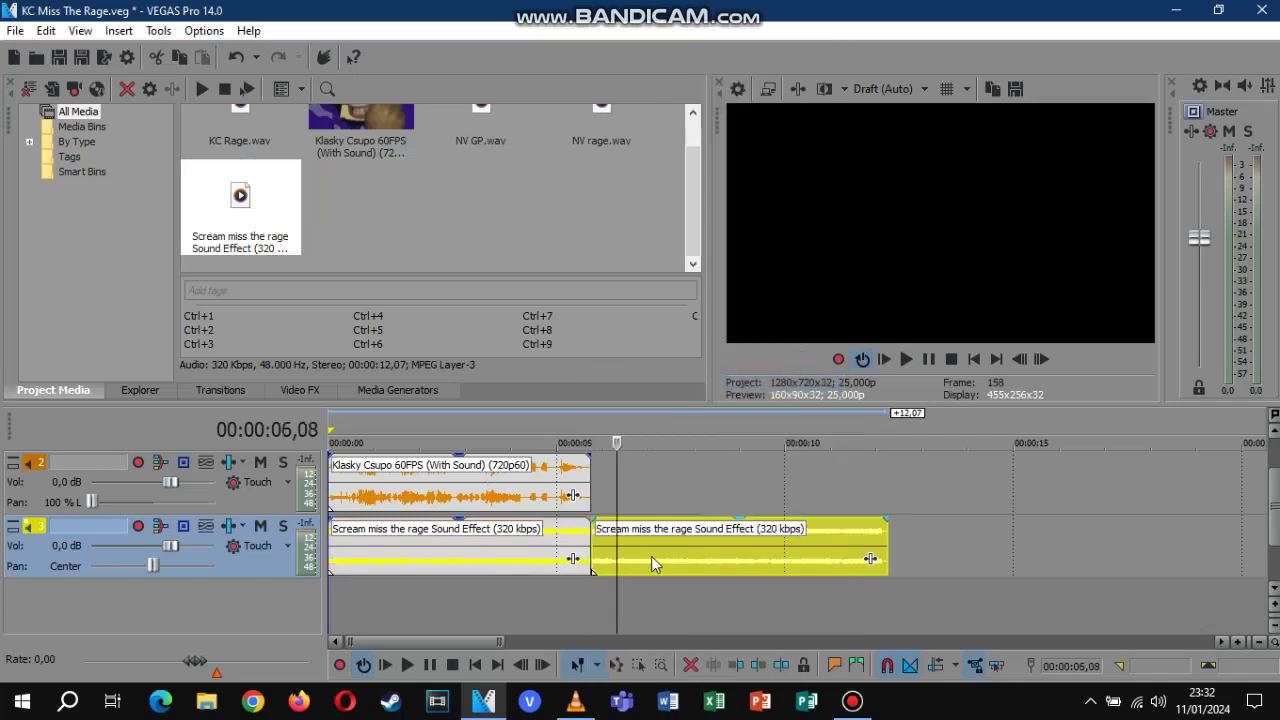
{"action": "key", "text": "Delete"}
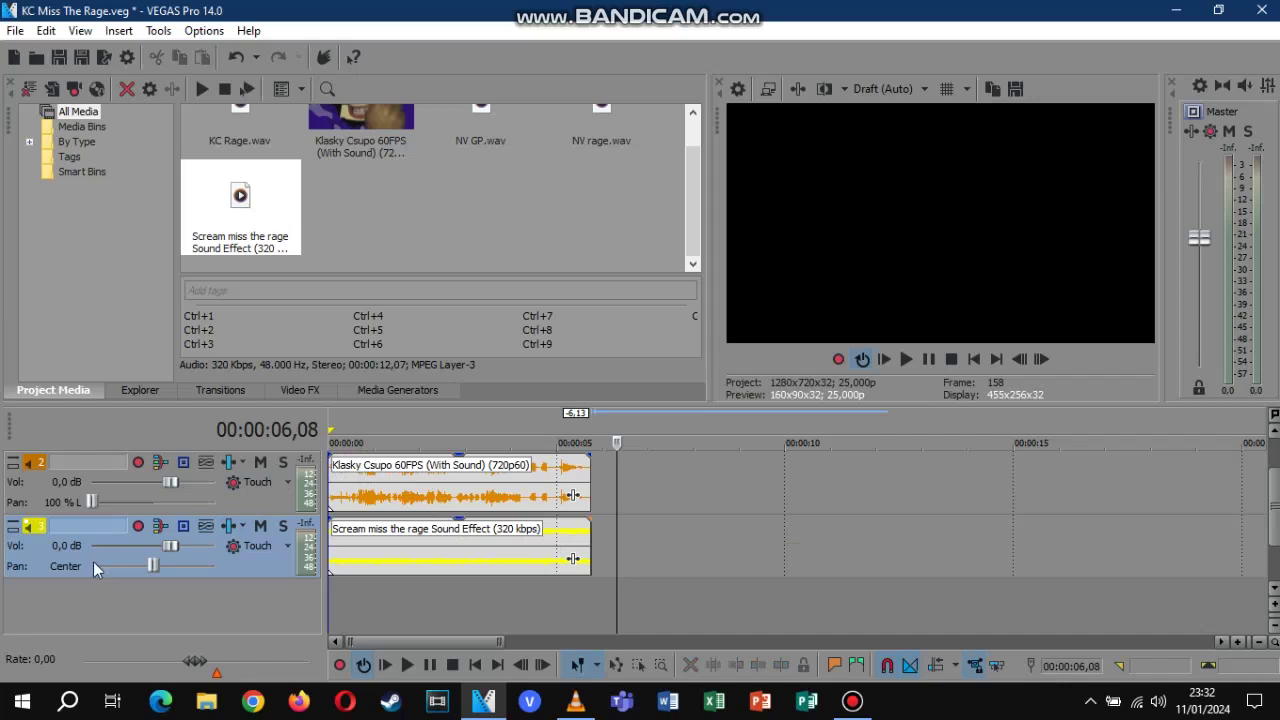
- Pan track 3 to 100 % R and play the mix briefly from the start
{"action": "left_click_drag", "start_coordinate": [153, 566], "coordinate": [211, 569]}
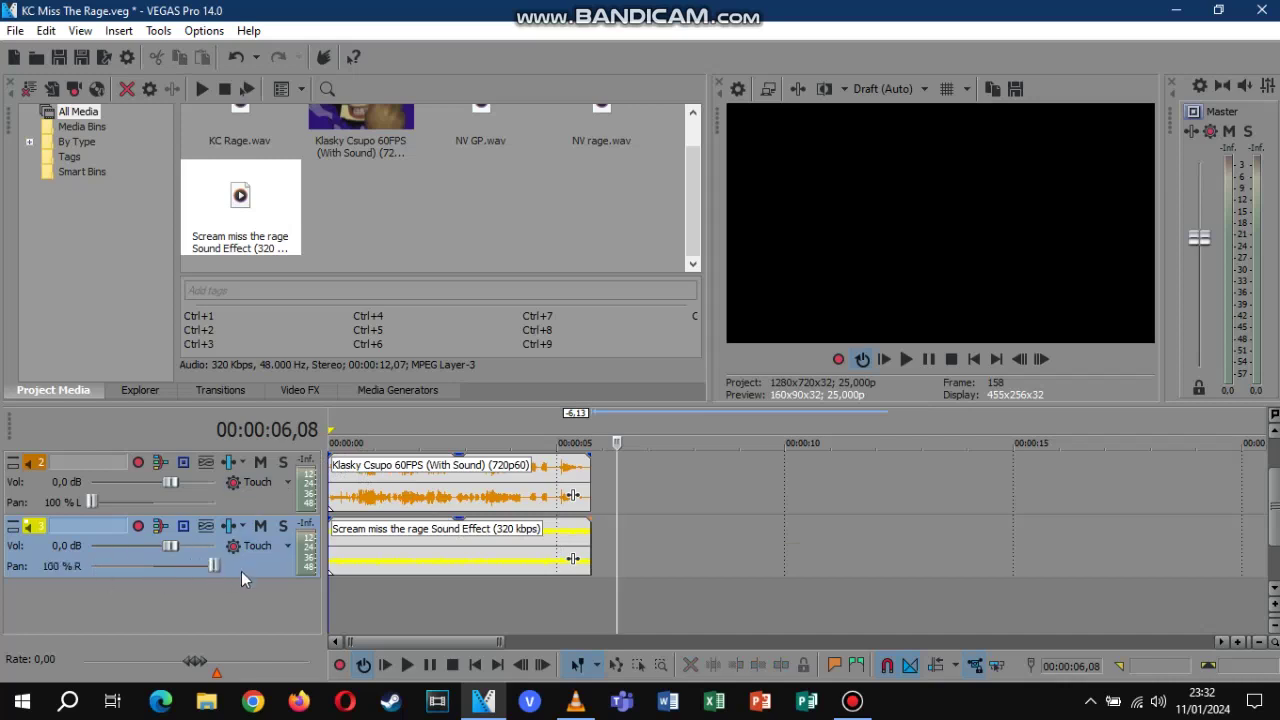
{"action": "scroll", "coordinate": [466, 624], "scroll_direction": "up", "scroll_amount": 2}
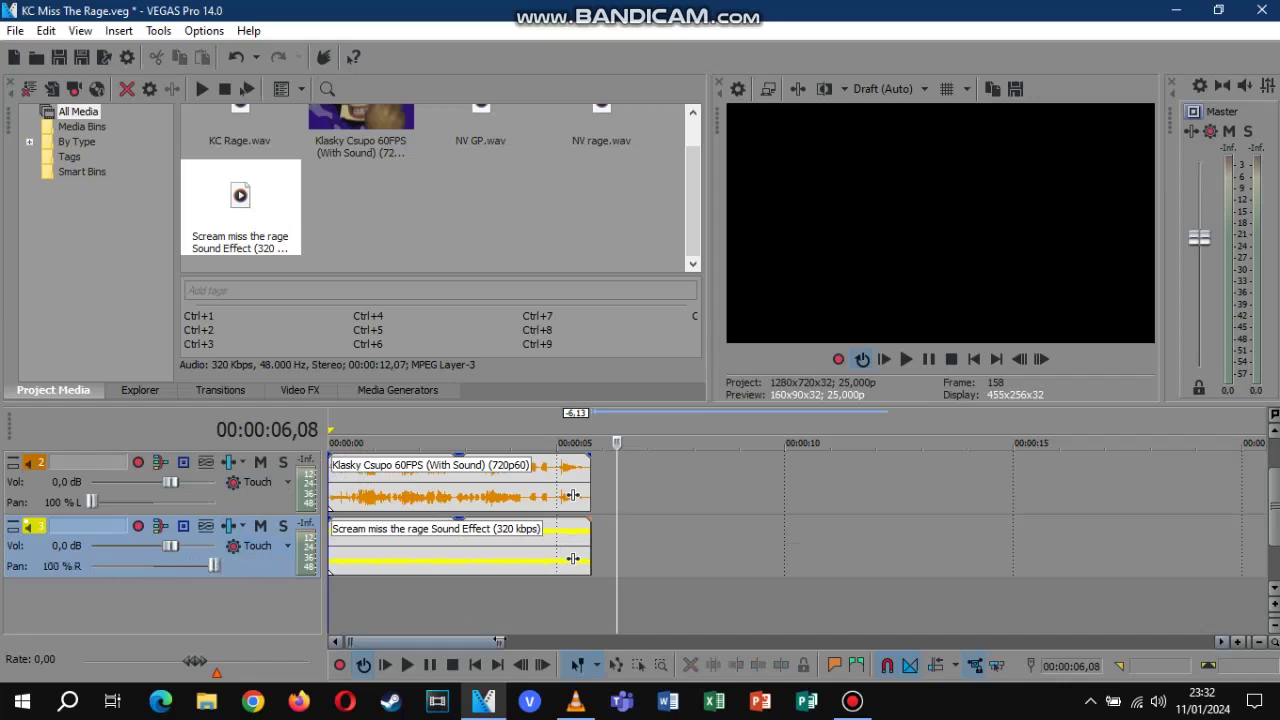
{"action": "left_click", "coordinate": [335, 481]}
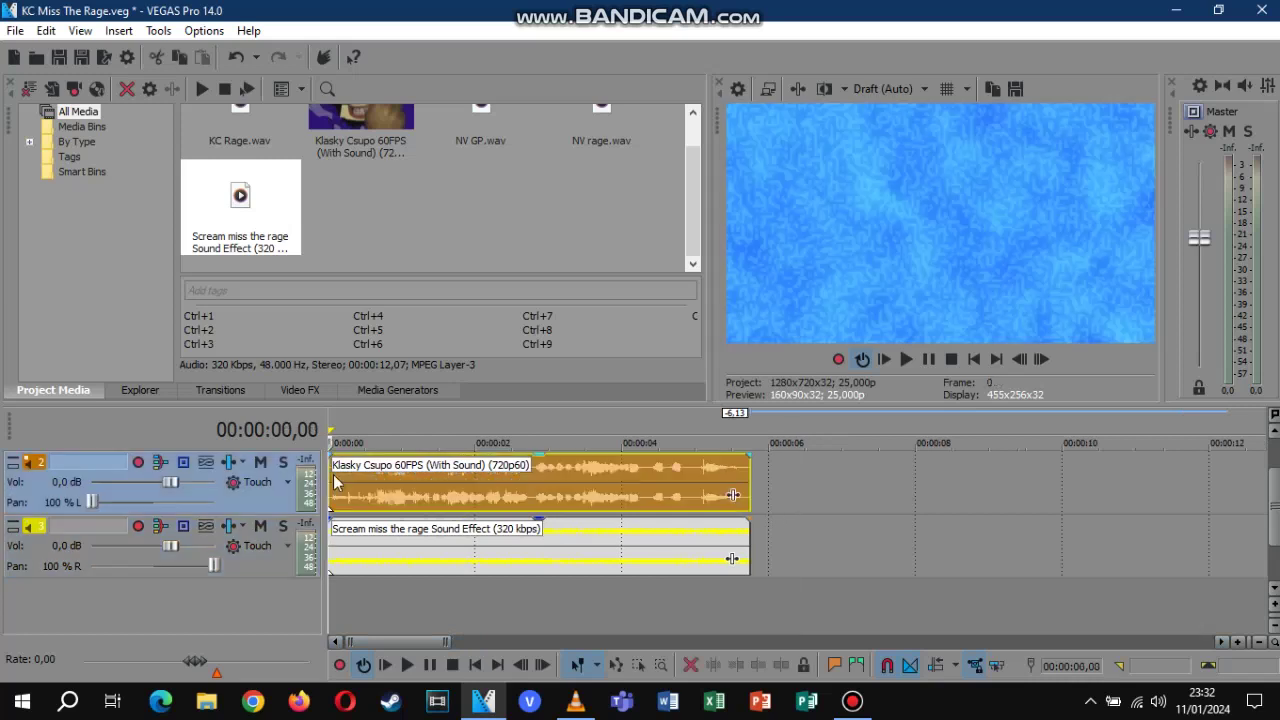
{"action": "key", "text": "space"}
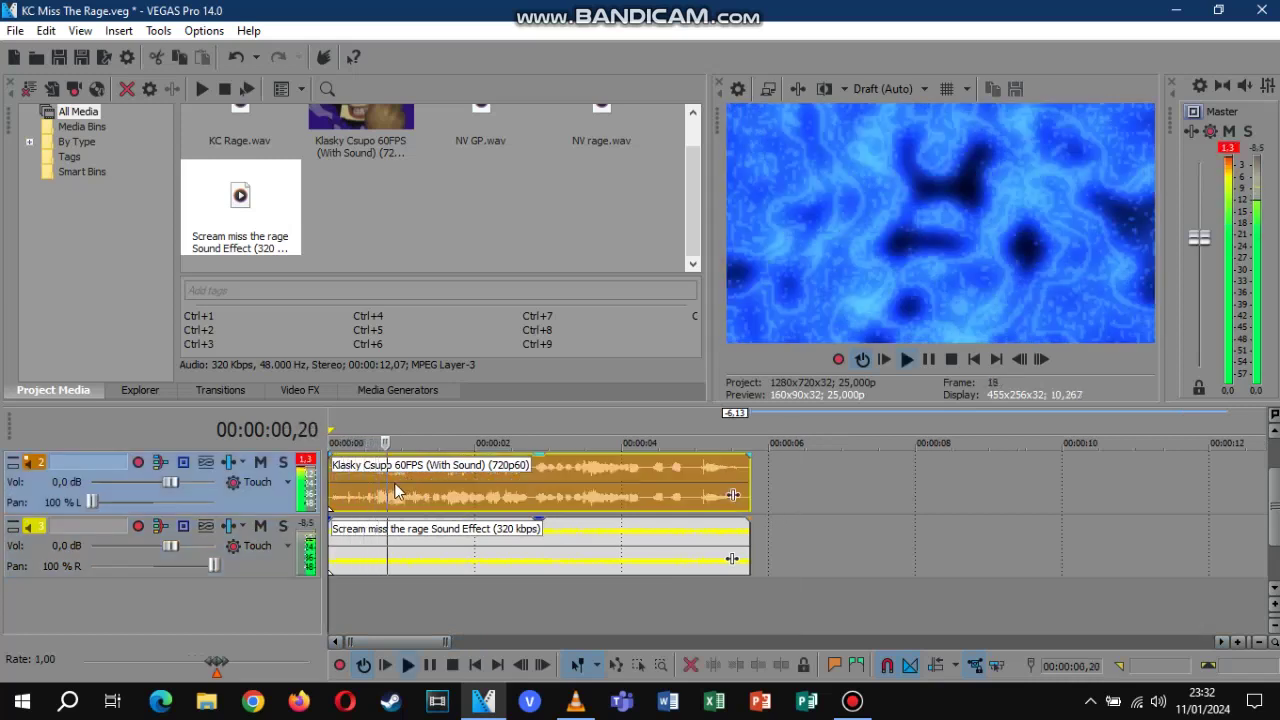
{"action": "key", "text": "space"}
- Mark the Klasky Csupo clip's full length as the loop region and choose the Wave (Microsoft) Default Template for rendering
{"action": "left_click", "coordinate": [377, 428]}
{"action": "double_click", "coordinate": [359, 490]}
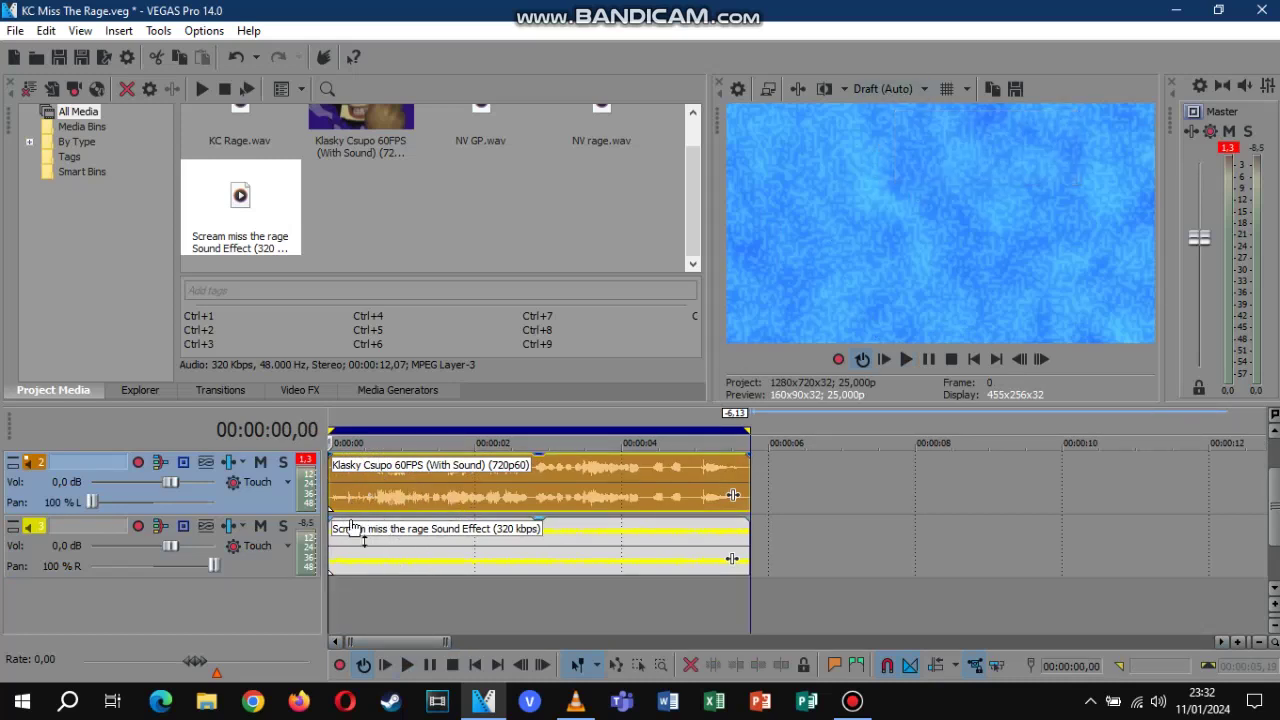
{"action": "left_click", "coordinate": [104, 57]}
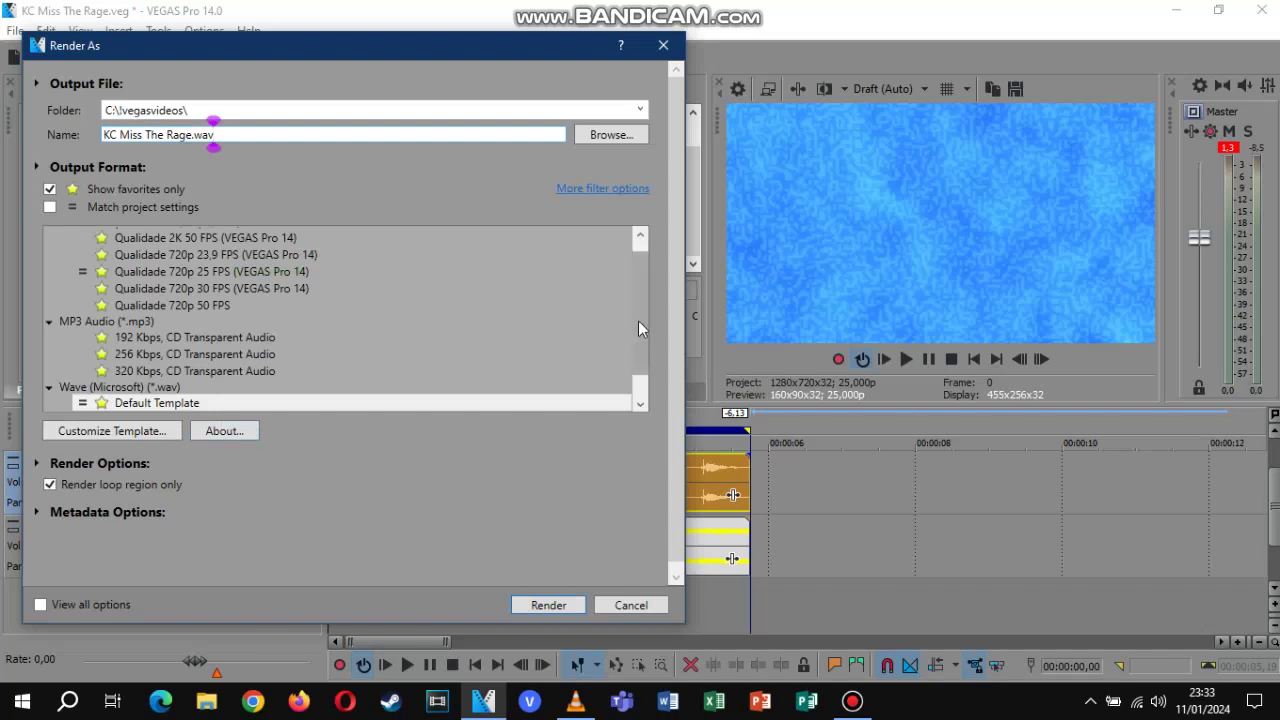
{"action": "scroll", "coordinate": [638, 320], "scroll_direction": "down", "scroll_amount": 1}
{"action": "left_click", "coordinate": [265, 371]}
- Name the output file kc and mtr.wav, render it, and close the finished render dialog
{"action": "left_click", "coordinate": [233, 131]}
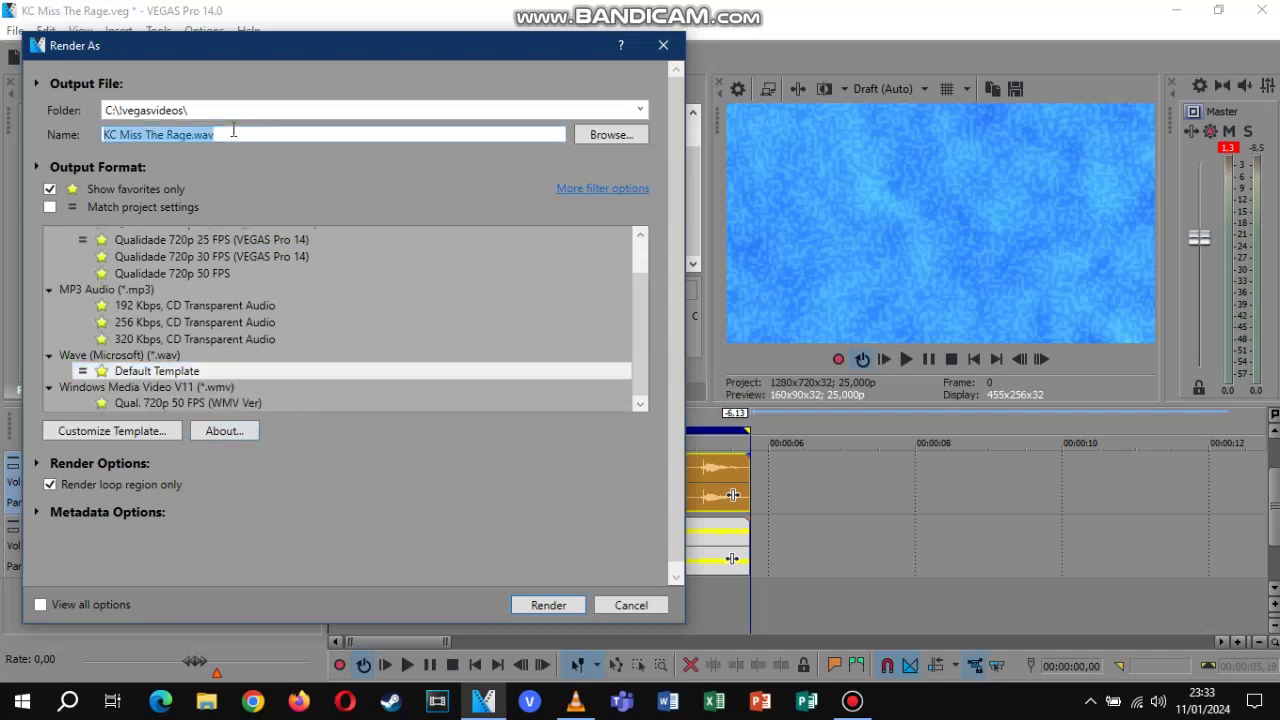
{"action": "type", "text": "kc AND"}
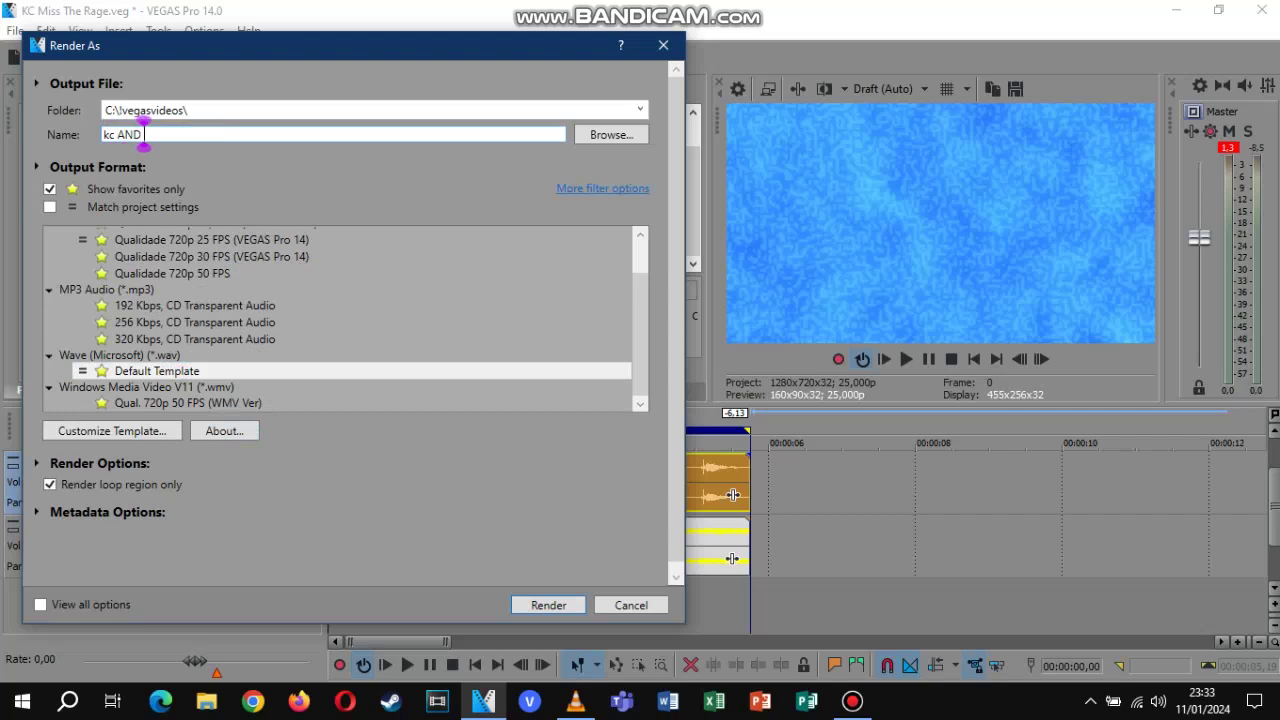
{"action": "key", "text": "ctrl+a"}
{"action": "key", "text": "BackSpace"}
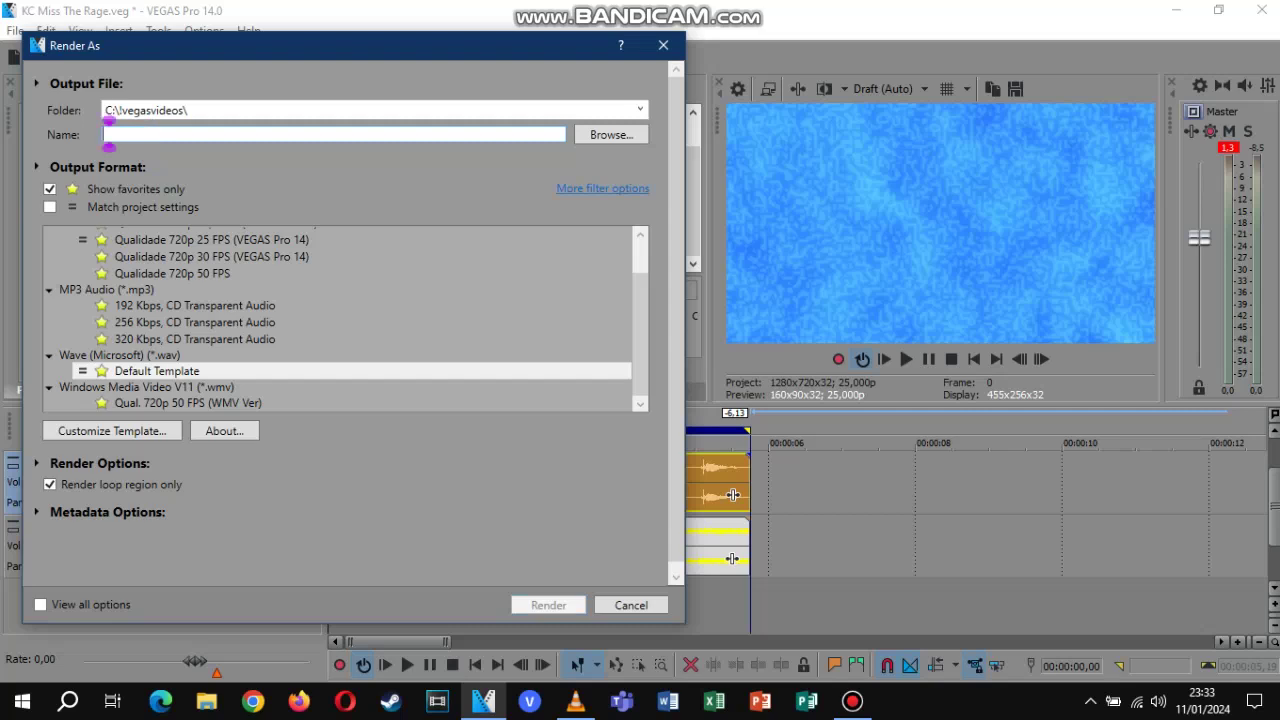
{"action": "type", "text": "kc andf Mt"}
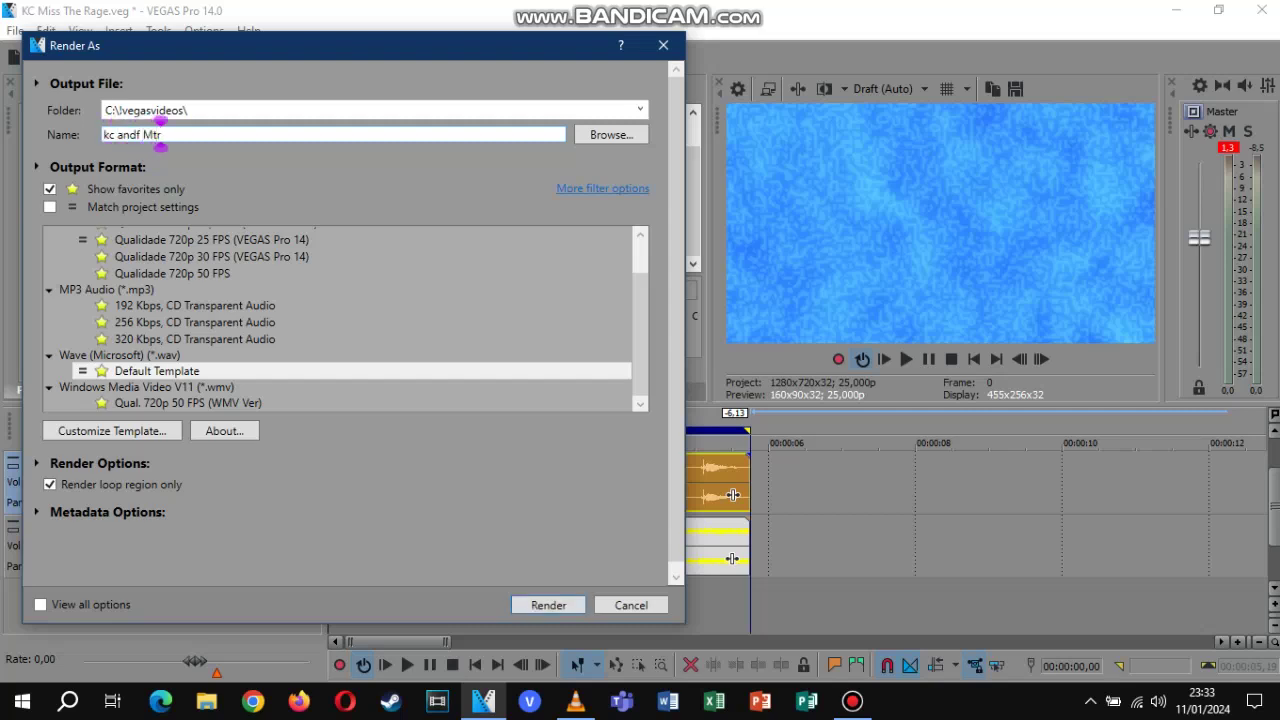
{"action": "type", "text": "r"}
{"action": "left_click", "coordinate": [136, 134]}
{"action": "key", "text": "Delete"}
{"action": "left_click", "coordinate": [147, 134]}
{"action": "key", "text": "BackSpace"}
{"action": "type", "text": "m"}
{"action": "left_click", "coordinate": [157, 134]}
{"action": "type", "text": ".wav"}
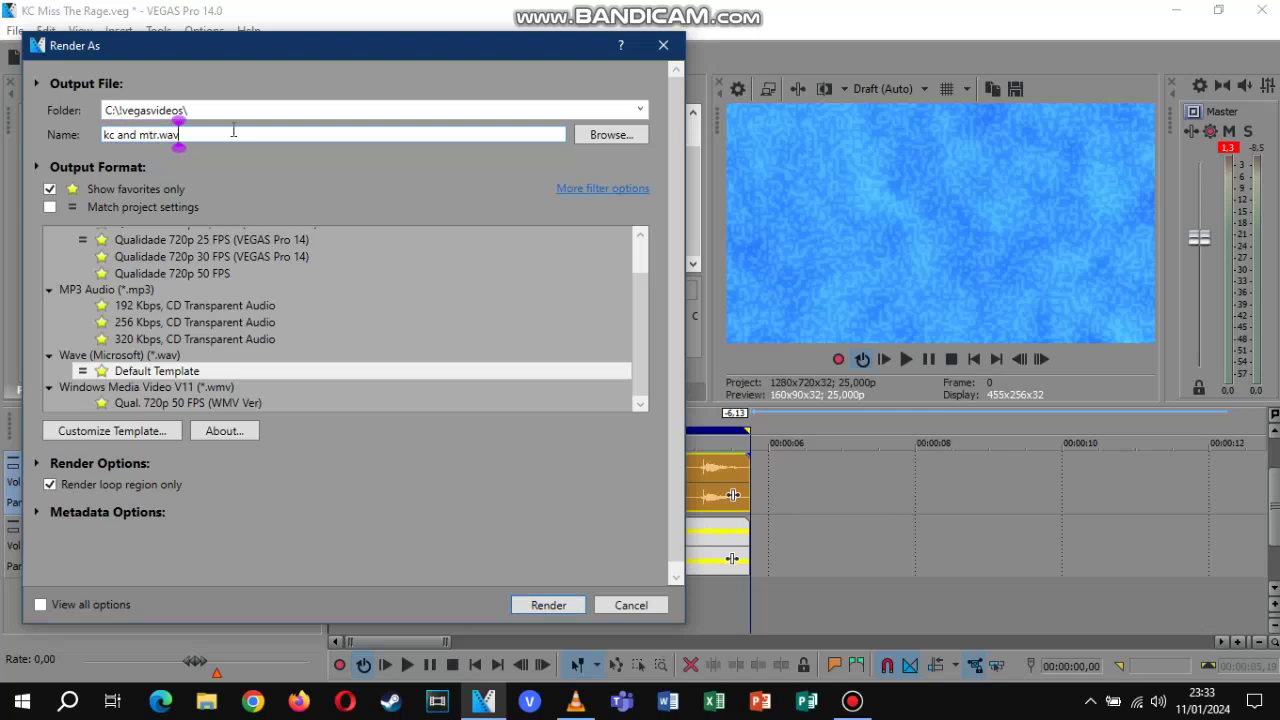
{"action": "key", "text": "Return"}
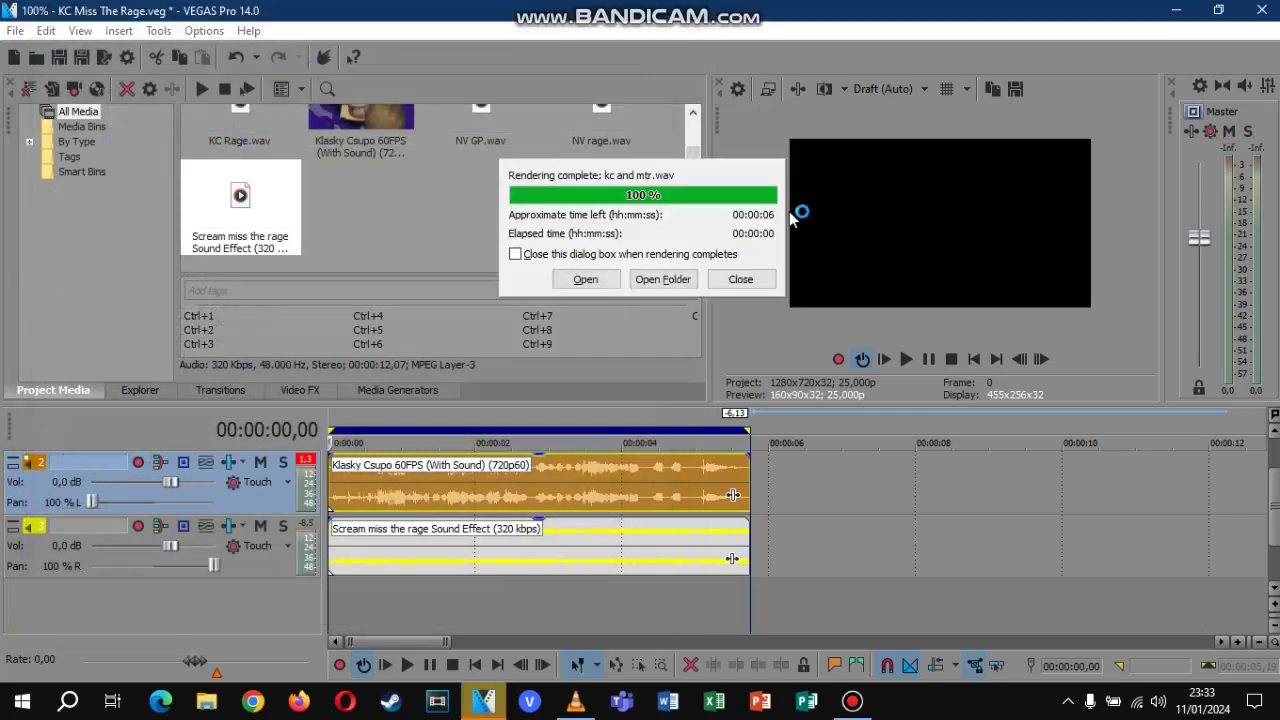
{"action": "left_click", "coordinate": [742, 279]}
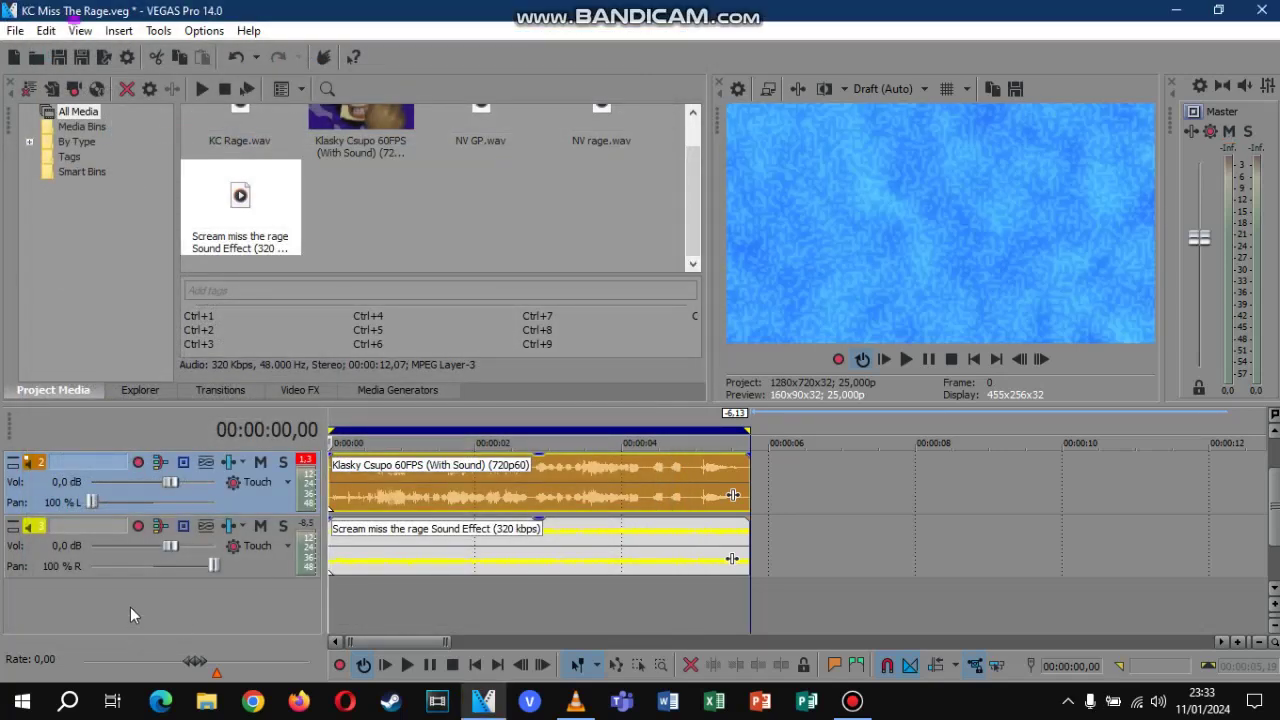
- Insert a new audio track and open the rendered kc and mtr file from the !vegasvideos folder onto it
{"action": "right_click", "coordinate": [130, 607]}
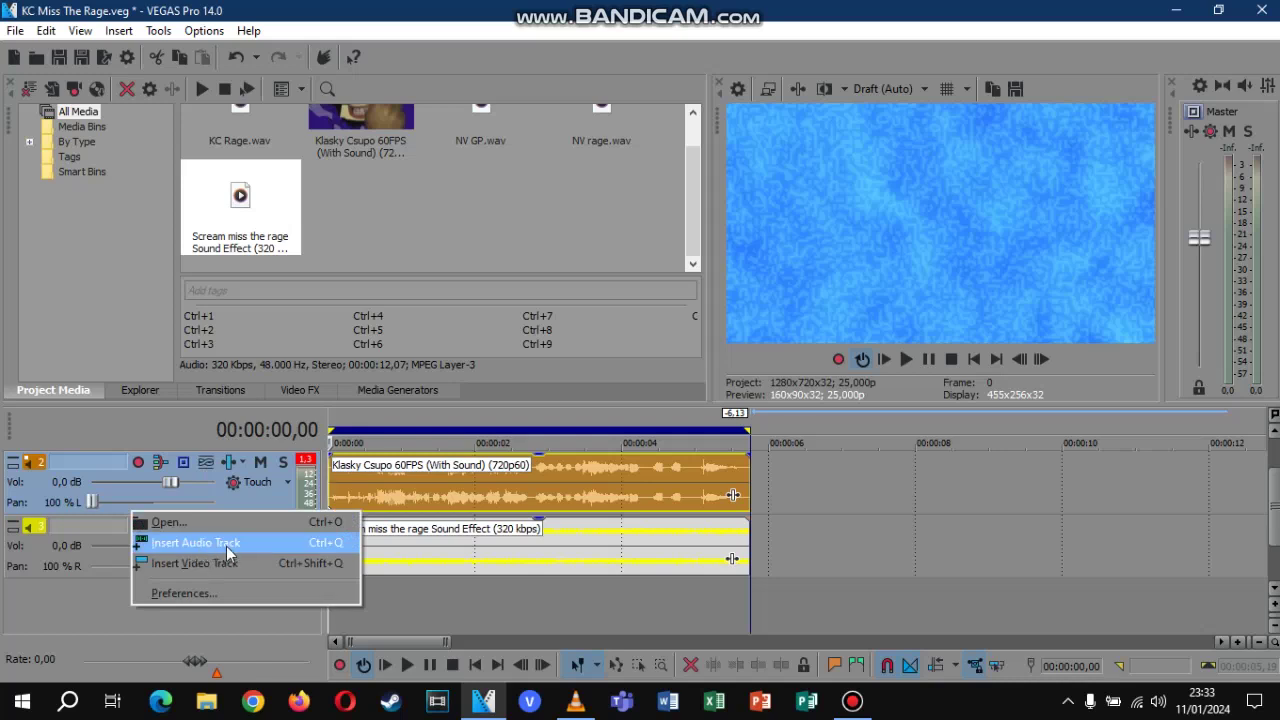
{"action": "left_click", "coordinate": [228, 548]}
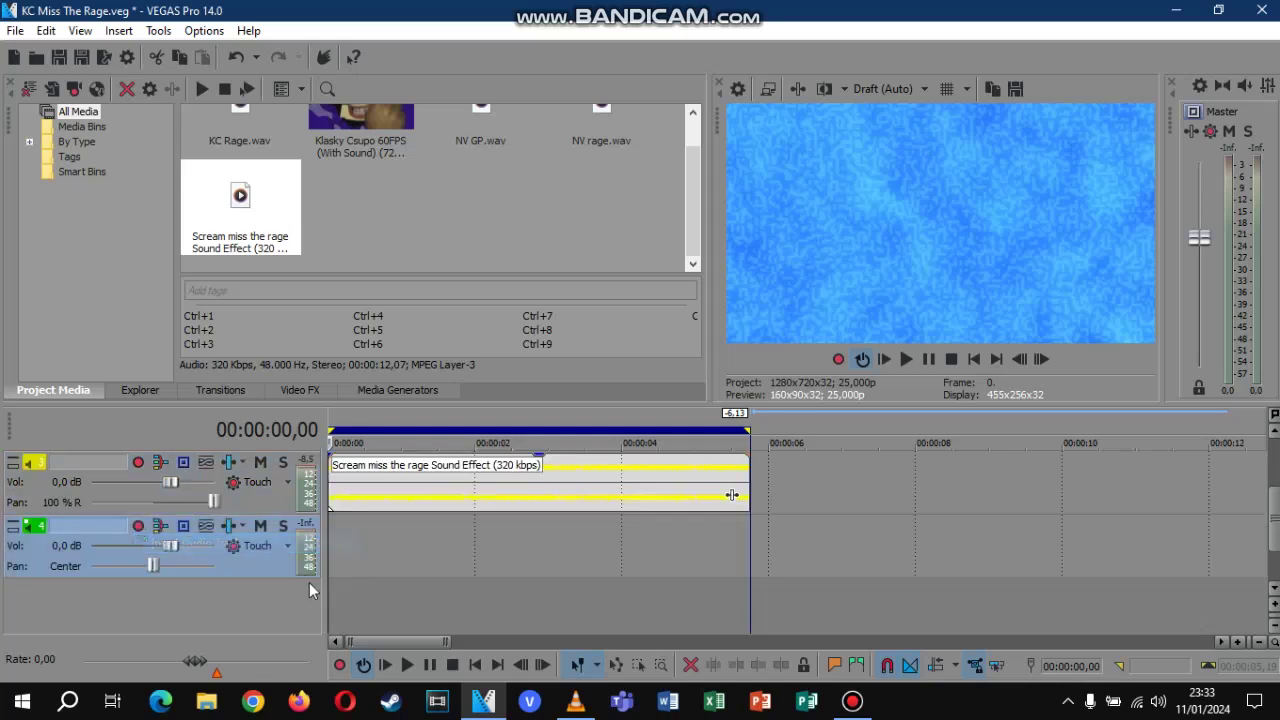
{"action": "left_click", "coordinate": [37, 60]}
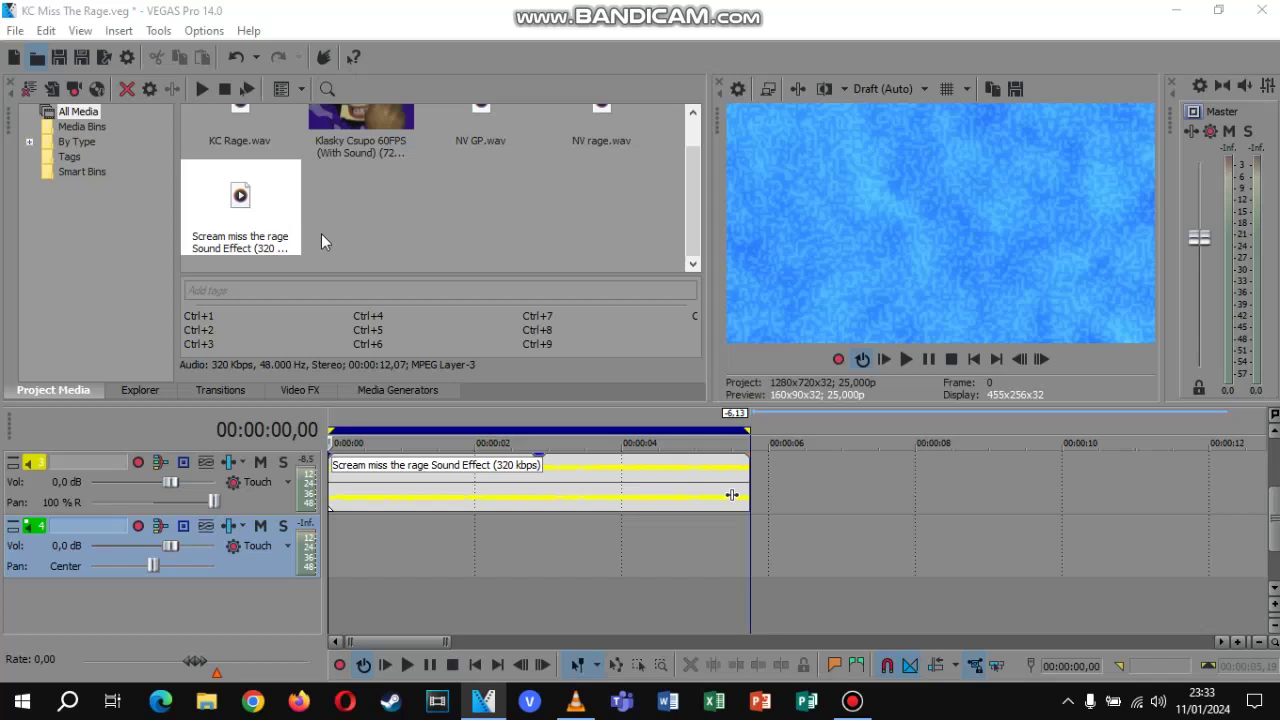
{"action": "left_click", "coordinate": [262, 193]}
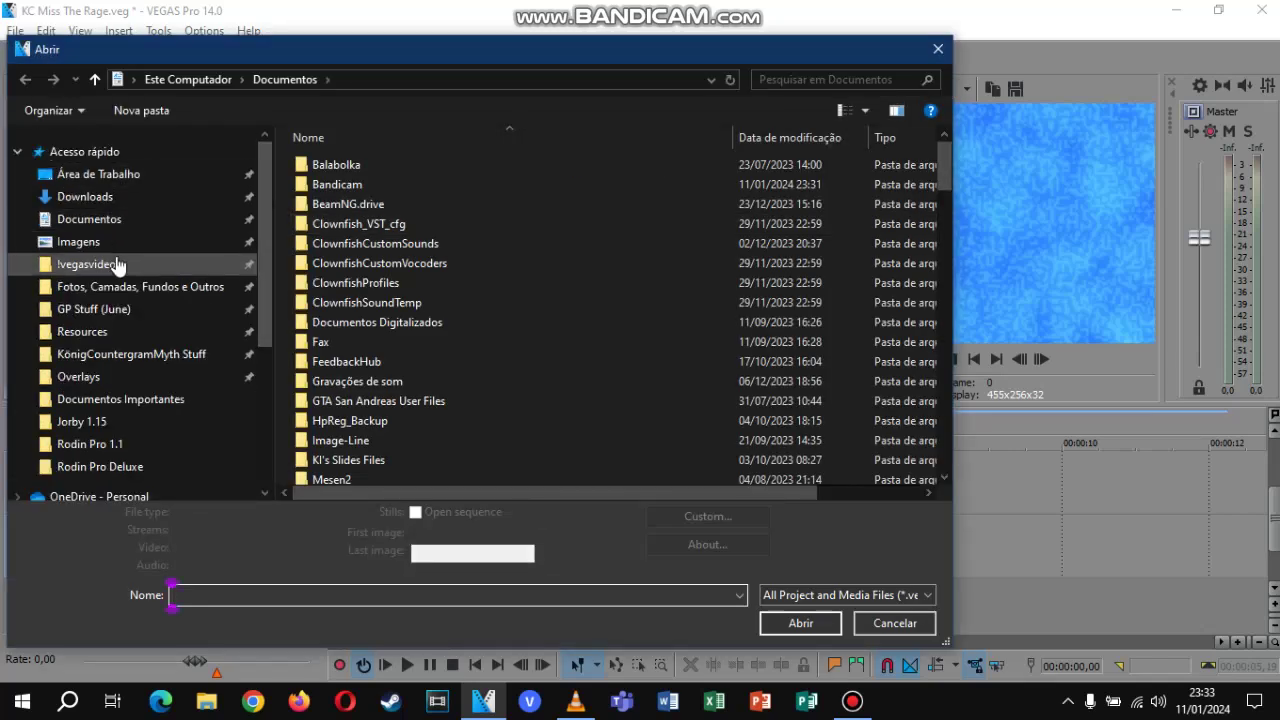
{"action": "left_click", "coordinate": [118, 264]}
{"action": "double_click", "coordinate": [343, 164]}
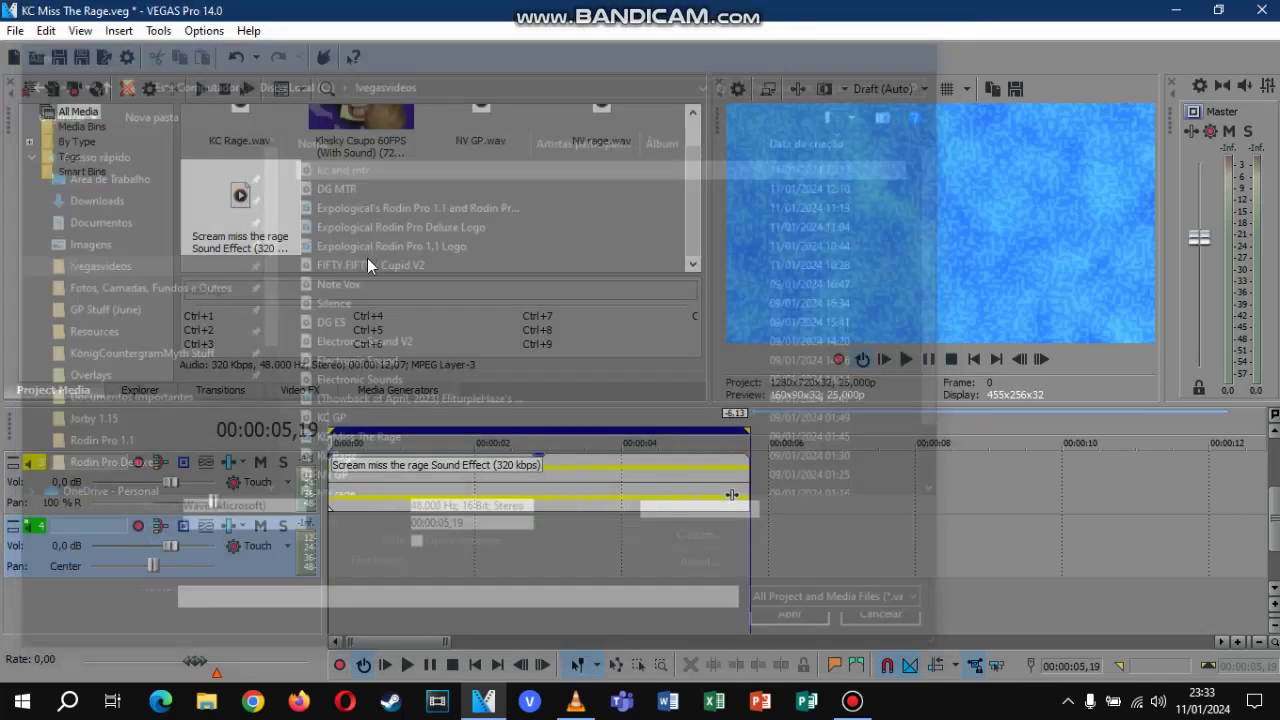
- Mute audio tracks 2 and 3 and return the playback cursor to the start of the timeline
{"action": "left_click", "coordinate": [270, 503]}
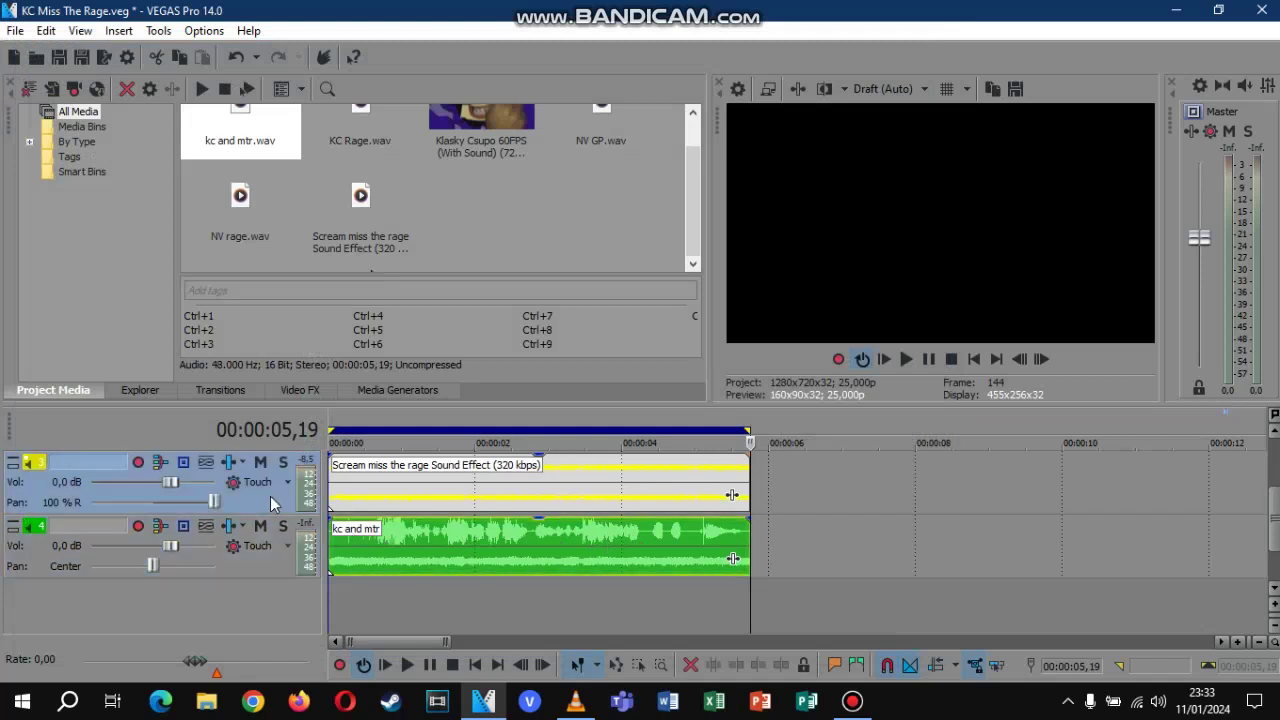
{"action": "scroll", "coordinate": [408, 498], "scroll_direction": "up", "scroll_amount": 1}
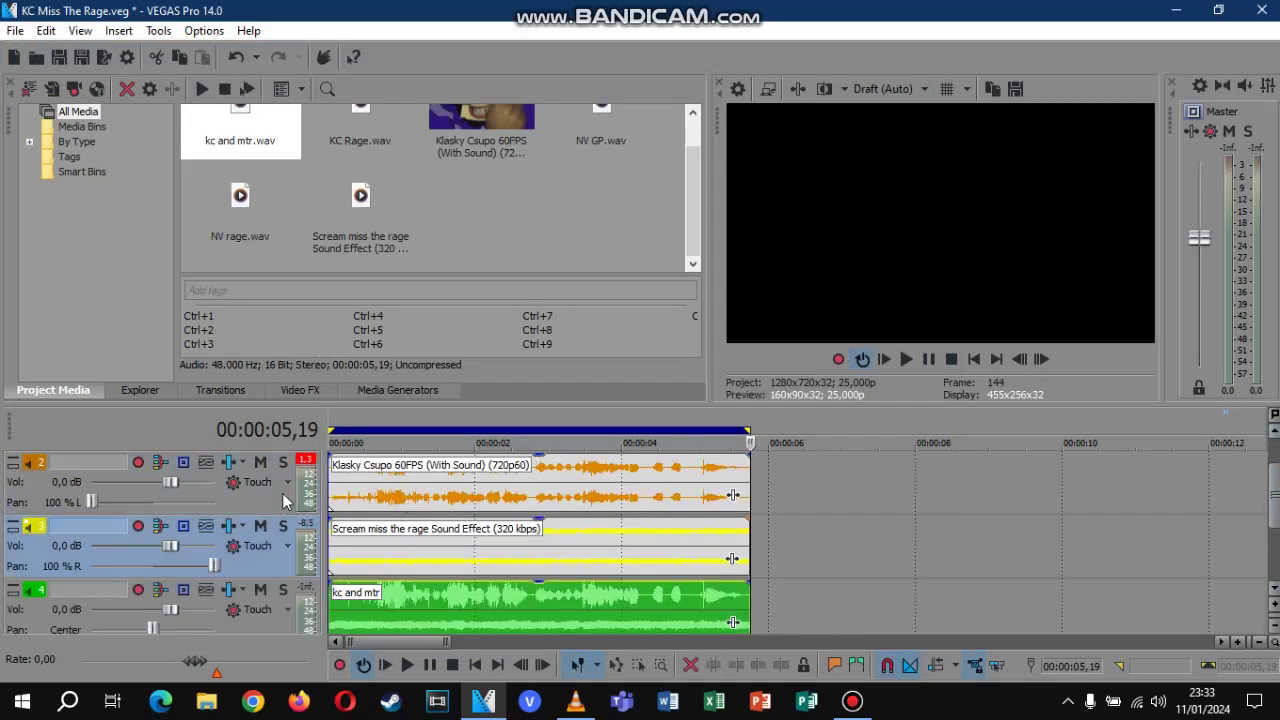
{"action": "left_click", "coordinate": [261, 462]}
{"action": "left_click", "coordinate": [261, 526]}
{"action": "left_click", "coordinate": [335, 530]}
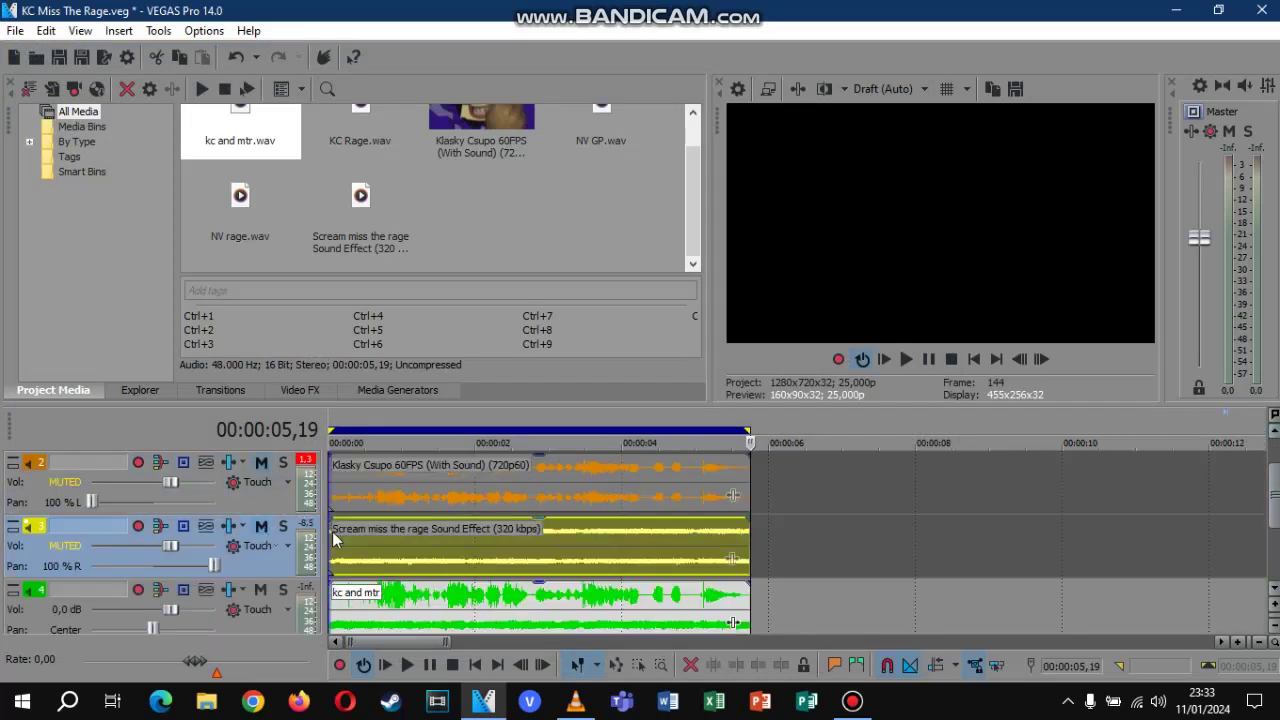
{"action": "scroll", "coordinate": [540, 540], "scroll_direction": "down", "scroll_amount": 1}
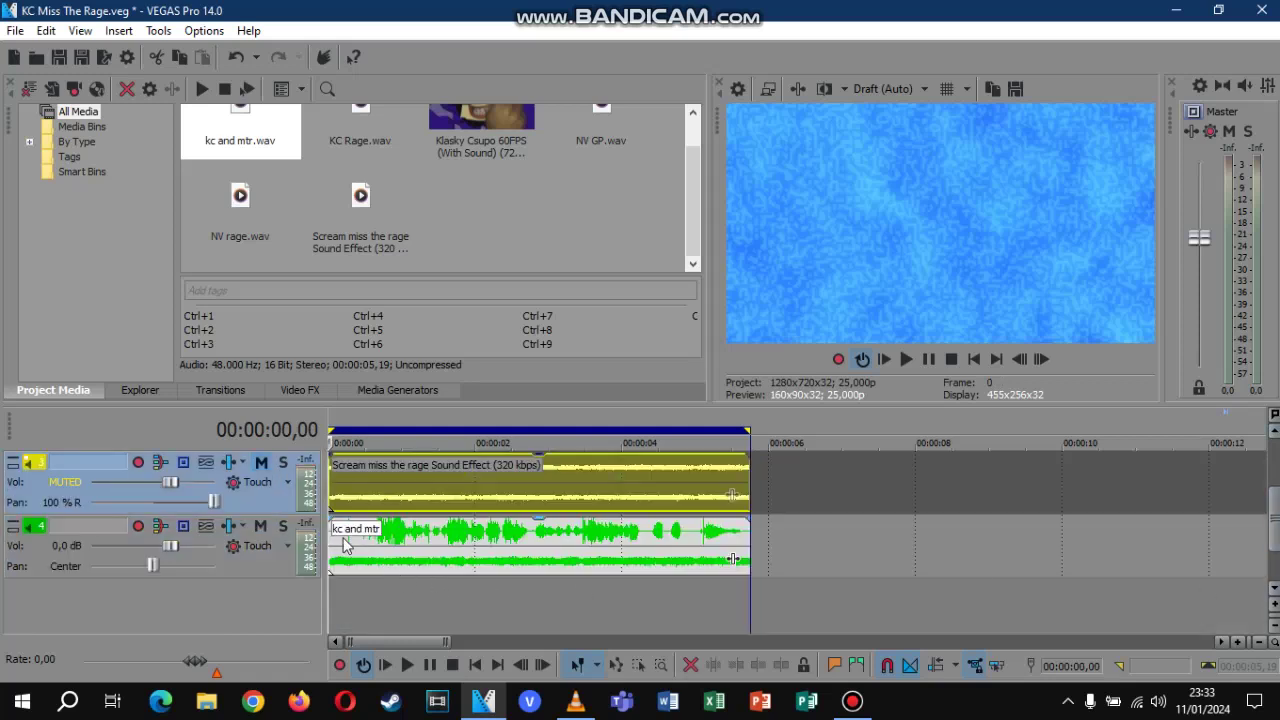
- Add the IL Vocodex (demo) plug-in to the kc and mtr audio event
{"action": "left_click", "coordinate": [446, 537]}
{"action": "key", "text": "space"}
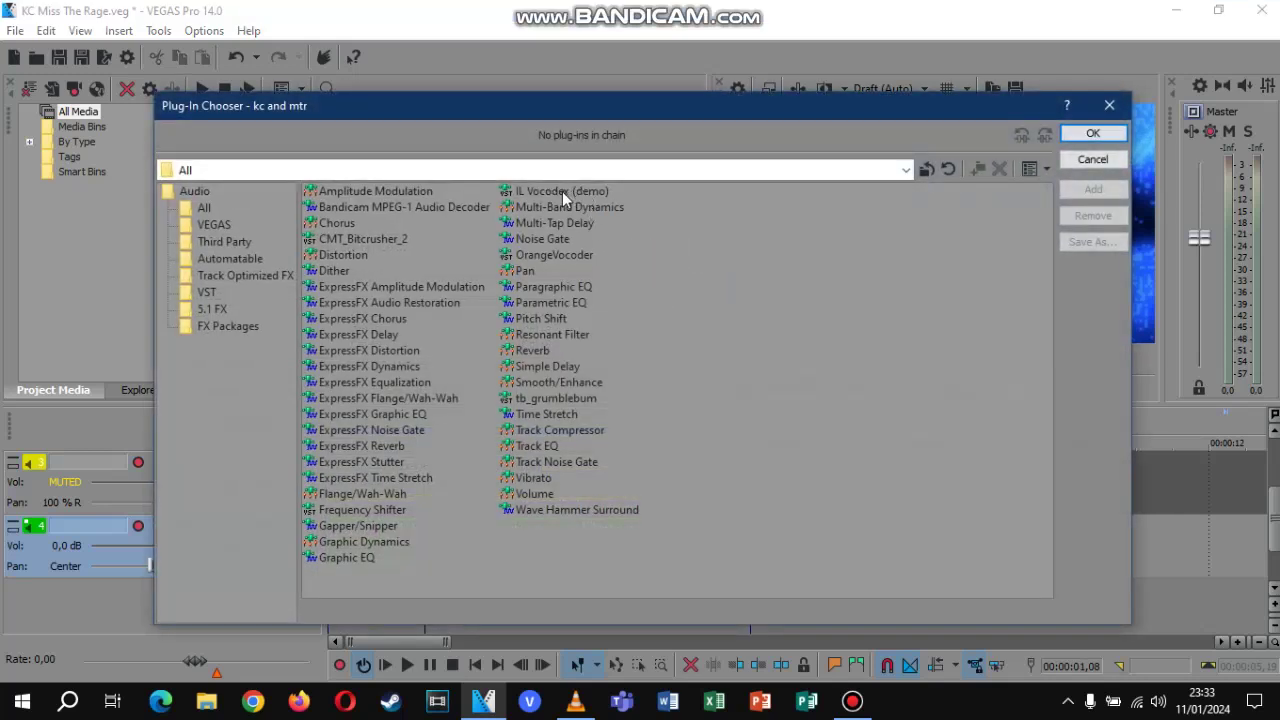
{"action": "left_click", "coordinate": [563, 190]}
{"action": "left_click", "coordinate": [1090, 189]}
{"action": "left_click", "coordinate": [1093, 133]}
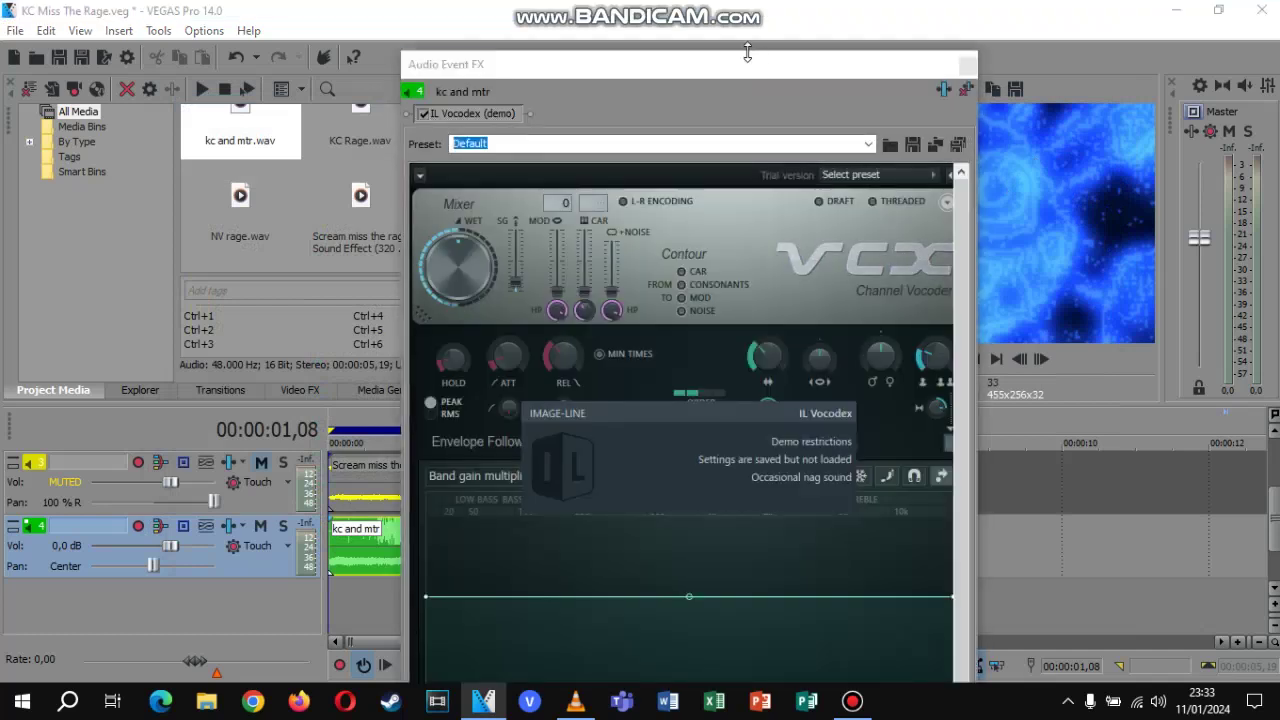
- Enlarge the Vocodex effect window, dismiss its demo message and apply the Stereo interlacing preset
{"action": "left_click_drag", "start_coordinate": [747, 52], "coordinate": [509, 79]}
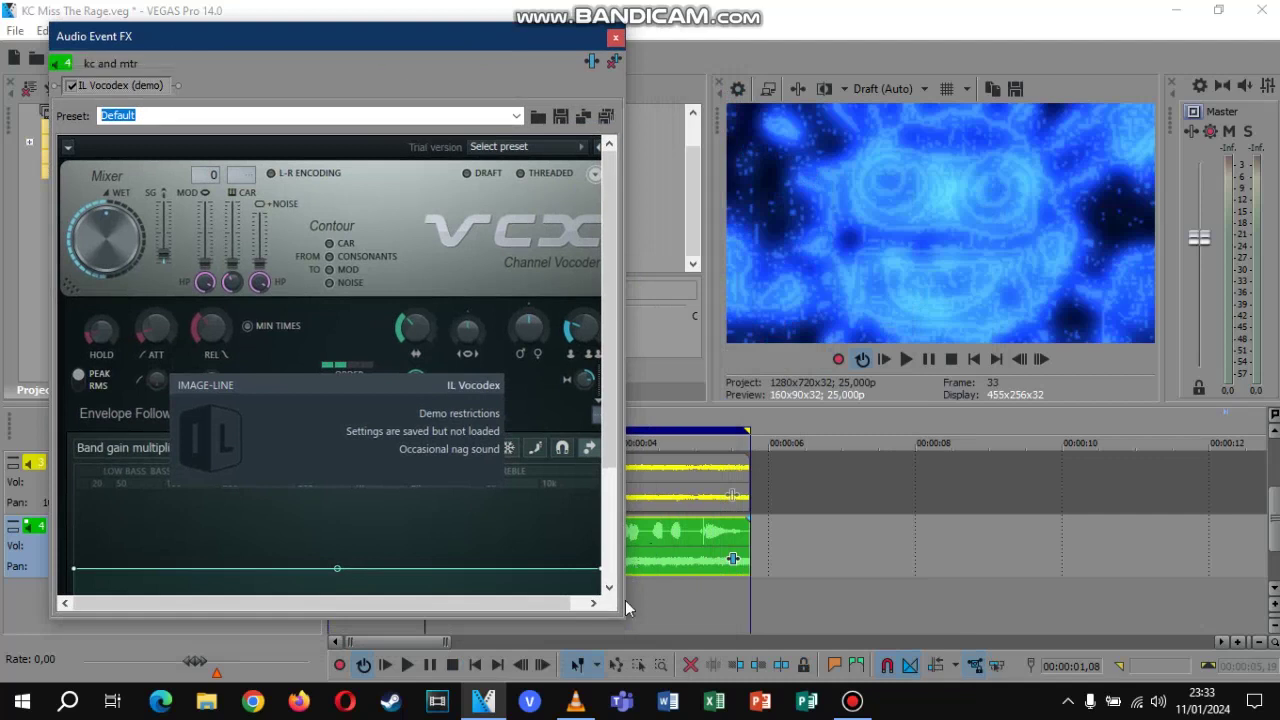
{"action": "left_click_drag", "start_coordinate": [632, 628], "coordinate": [706, 638]}
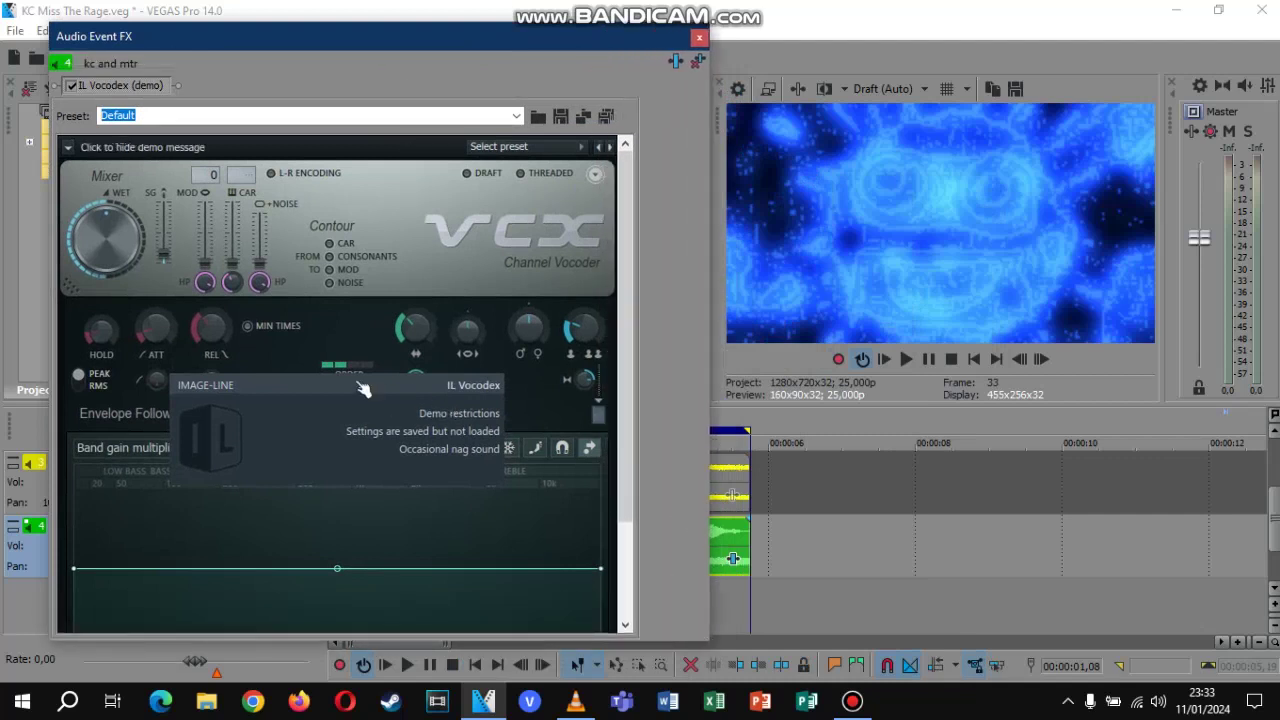
{"action": "left_click", "coordinate": [364, 392]}
{"action": "left_click", "coordinate": [519, 148]}
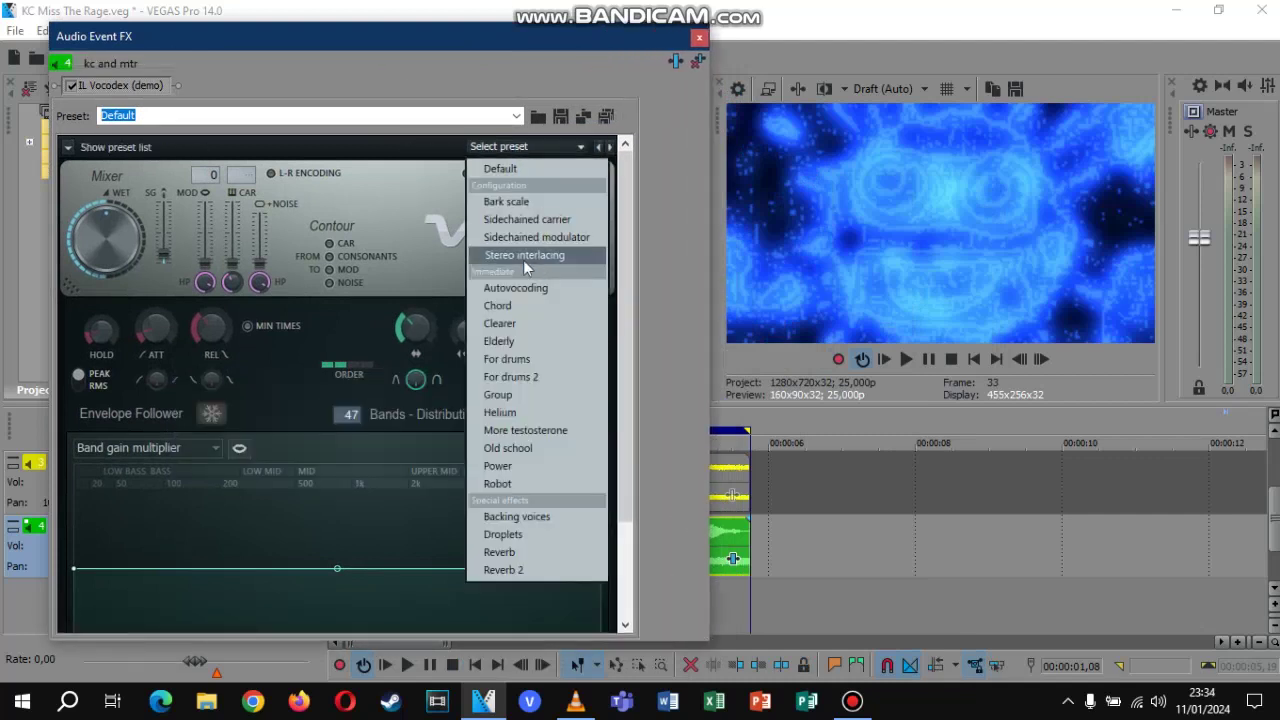
{"action": "left_click", "coordinate": [534, 256]}
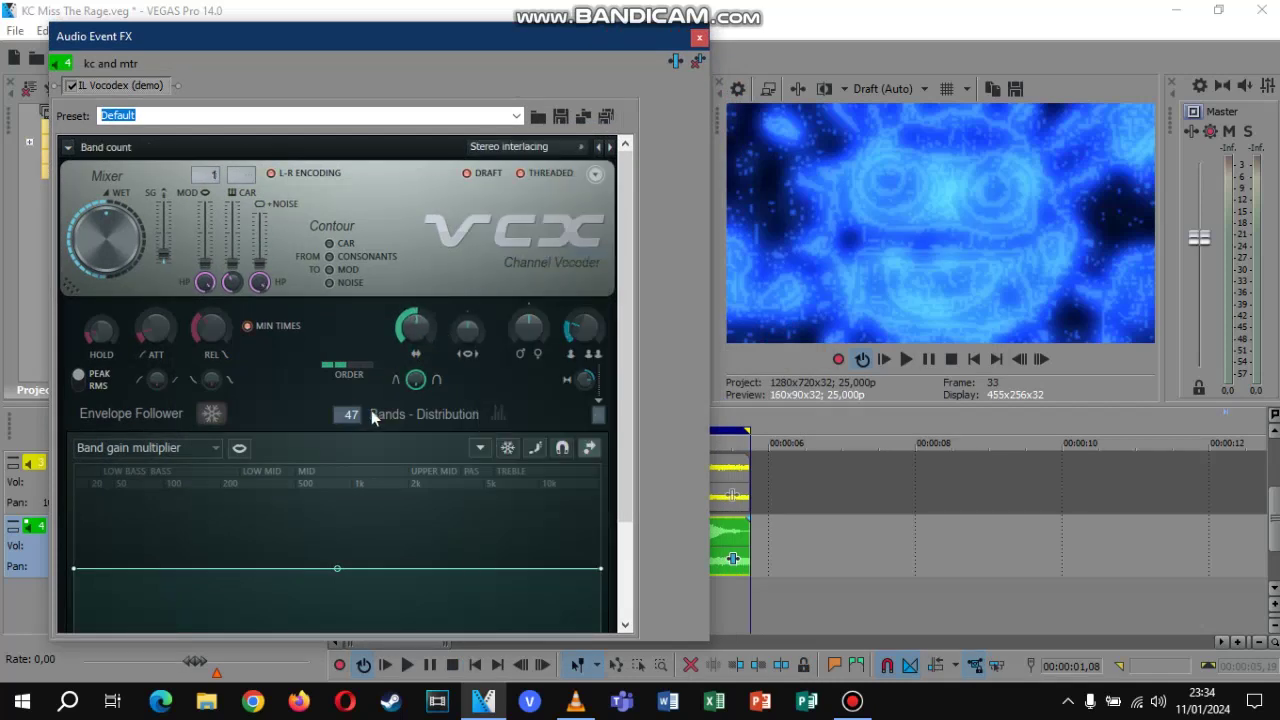
- Set the vocoder's band count to 55 and close the effect window
{"action": "scroll", "coordinate": [600, 308], "scroll_direction": "down", "scroll_amount": 3}
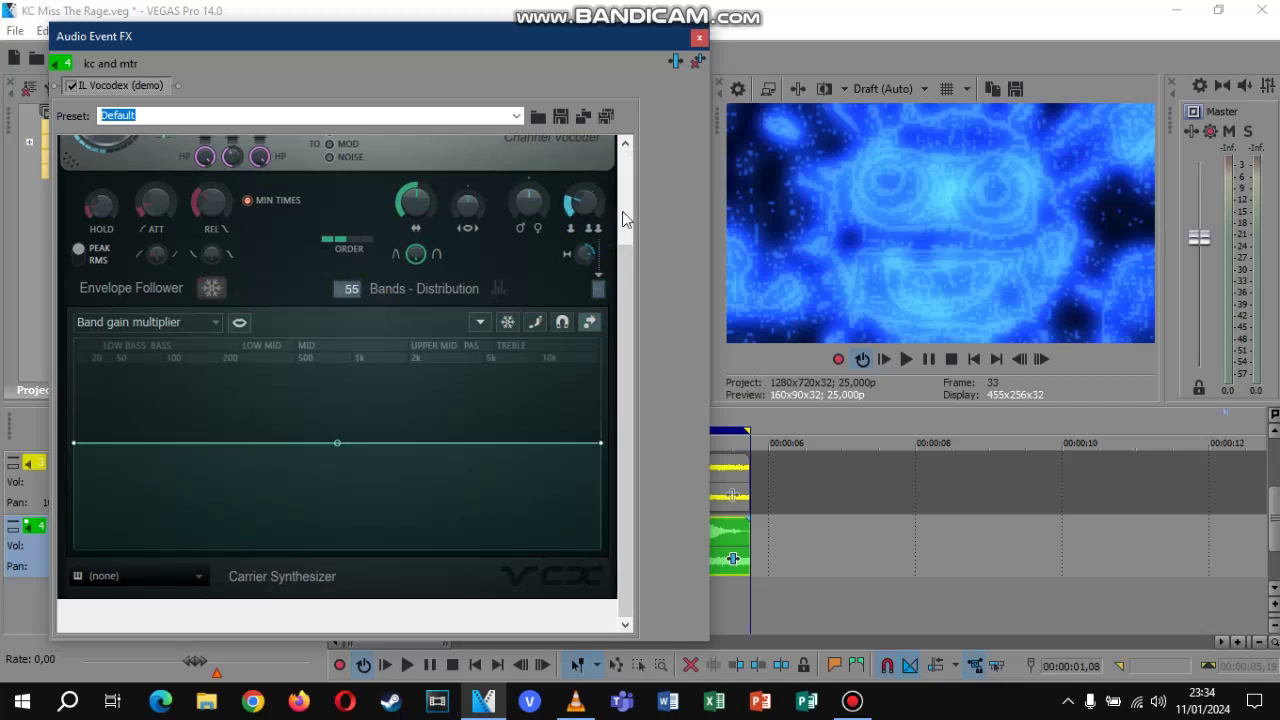
{"action": "scroll", "coordinate": [368, 207], "scroll_direction": "up", "scroll_amount": 3}
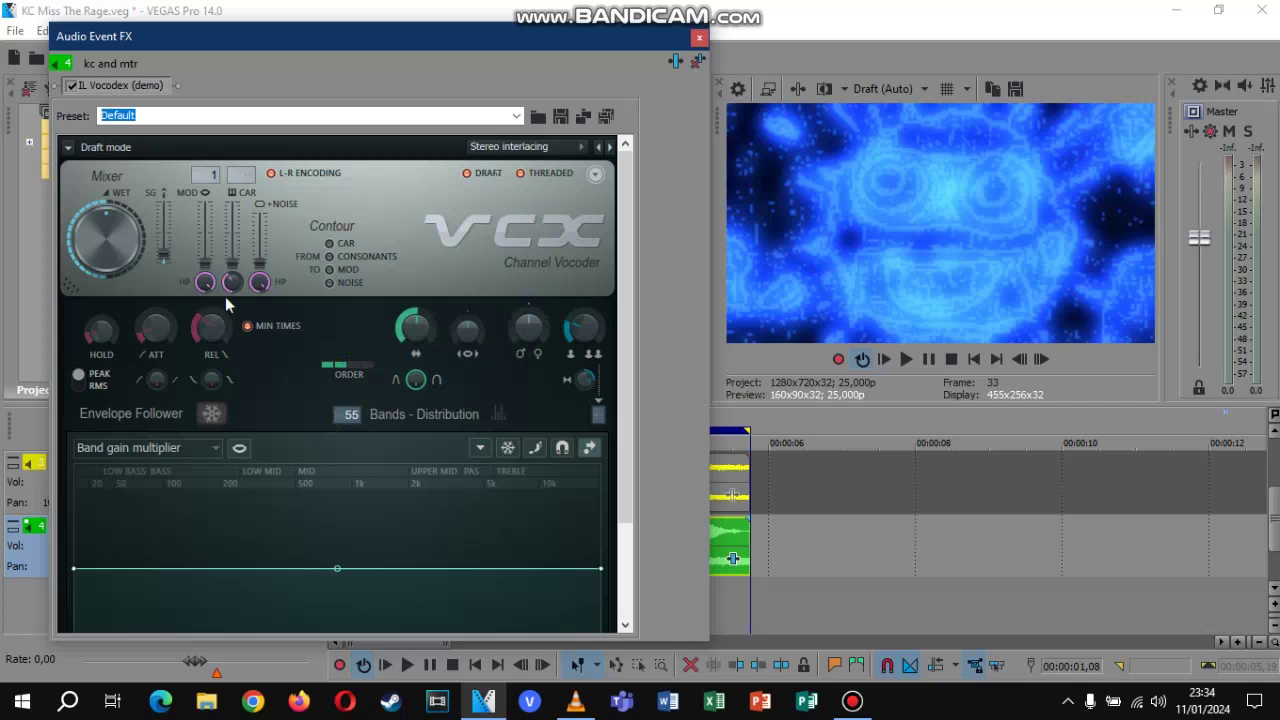
{"action": "left_click", "coordinate": [699, 37]}
- Play the timeline from the start, and reopen the IL Vocodex settings of the kc and mtr event
{"action": "left_click", "coordinate": [340, 482]}
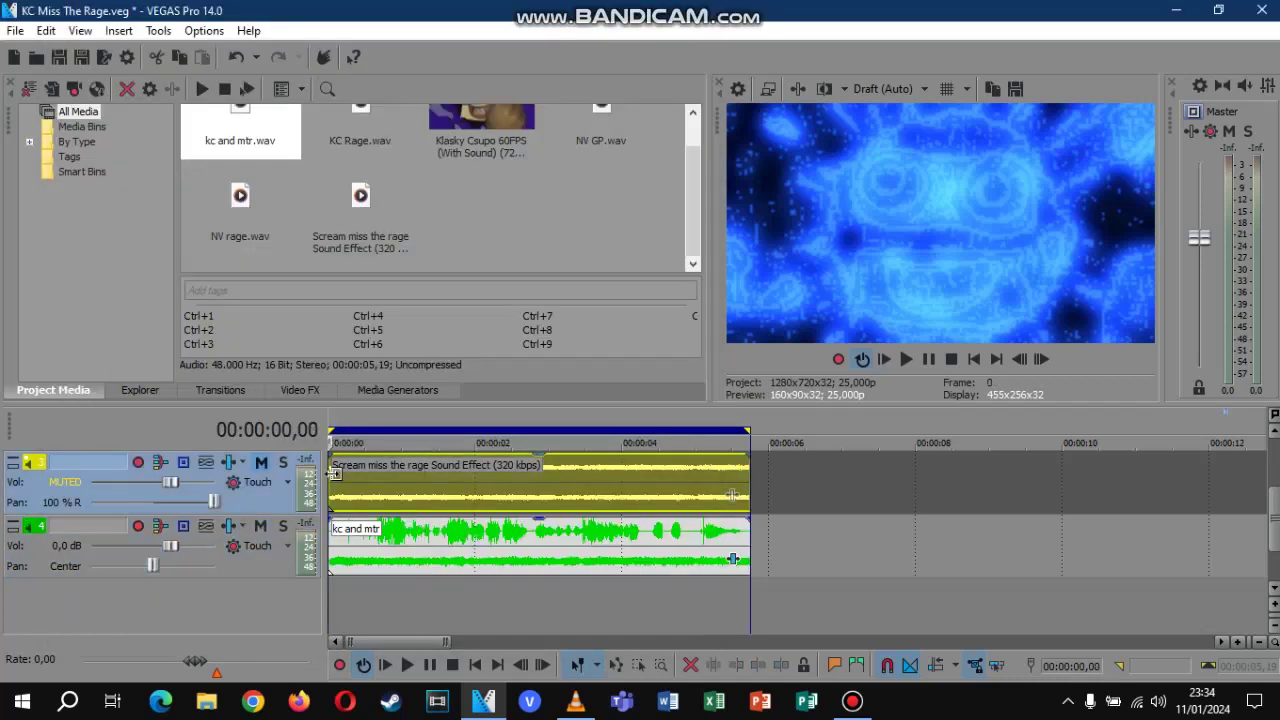
{"action": "key", "text": "space"}
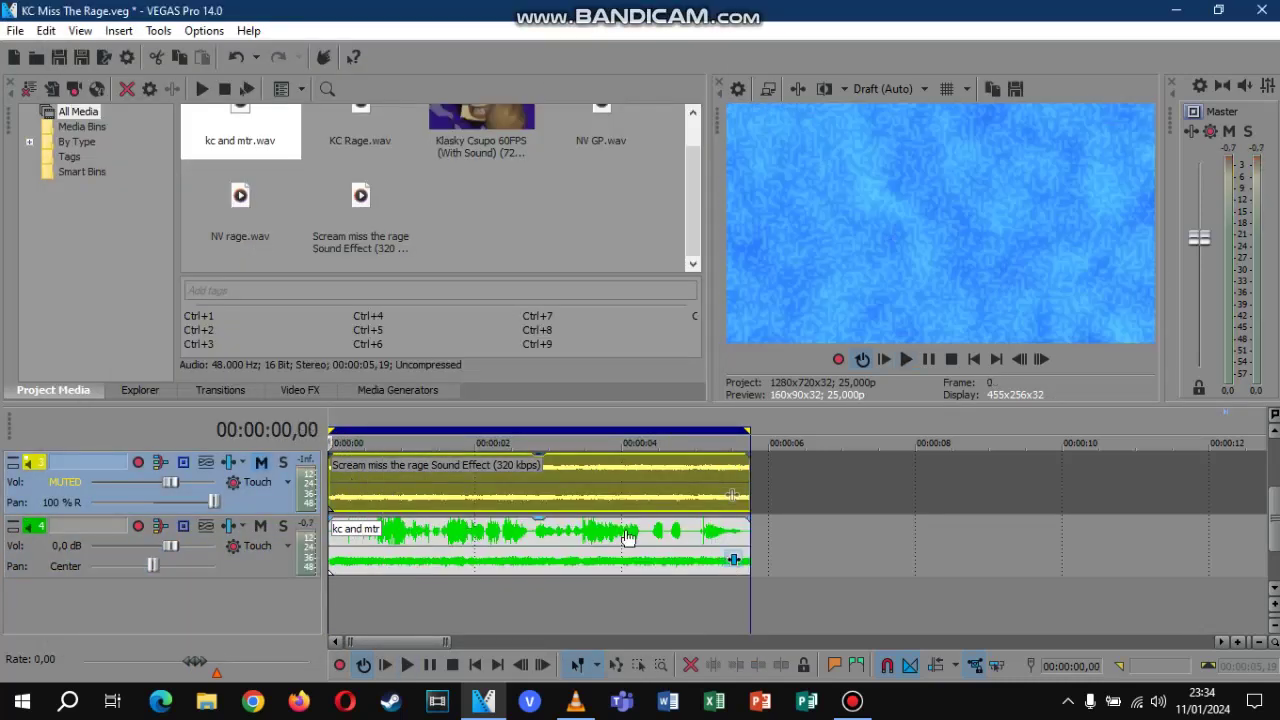
{"action": "left_click", "coordinate": [731, 558]}
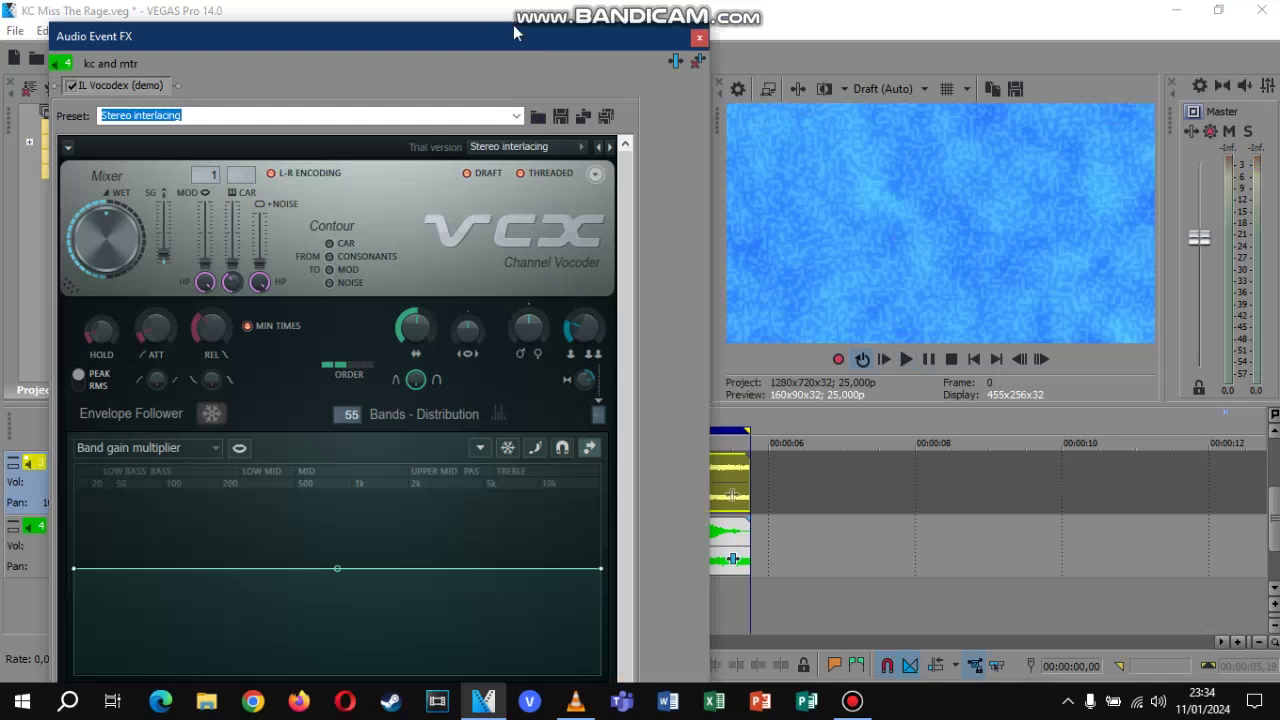
{"action": "left_click_drag", "start_coordinate": [511, 22], "coordinate": [511, 63]}
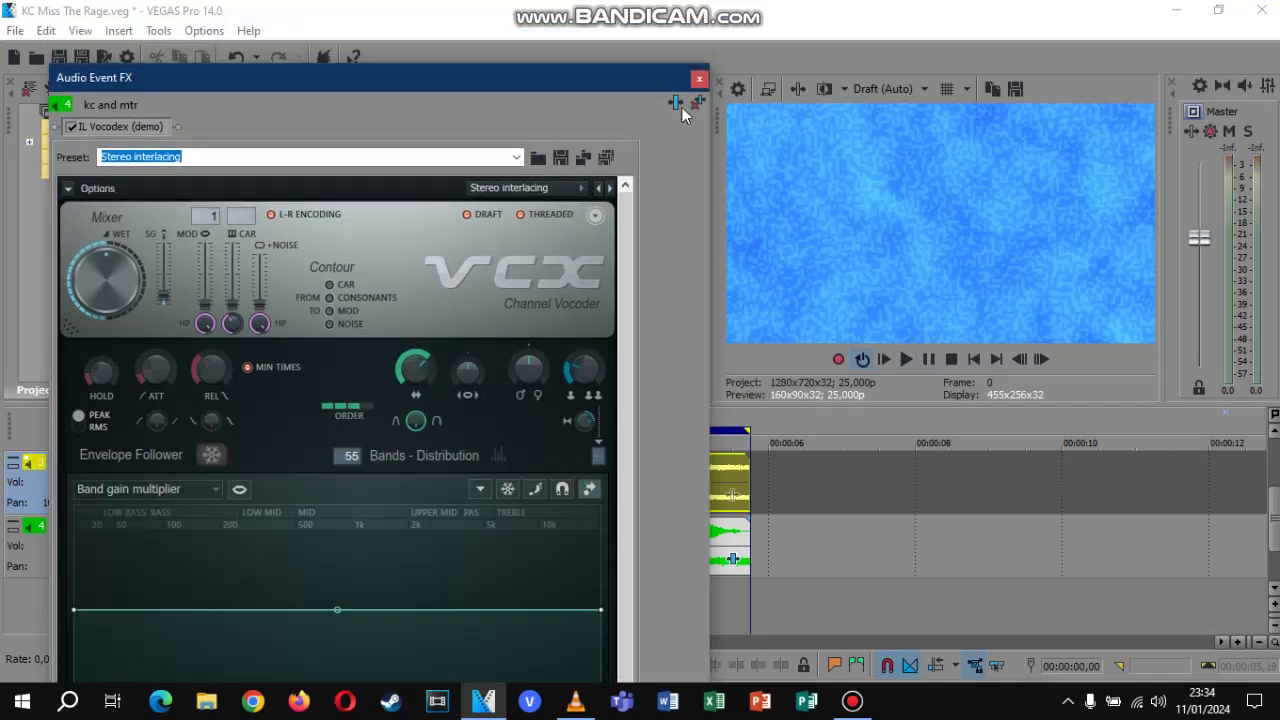
- Close the effect window and play back the vocoded kc and mtr audio from the start of the timeline
{"action": "left_click", "coordinate": [699, 78]}
{"action": "key", "text": "space"}
{"action": "left_click", "coordinate": [697, 80]}
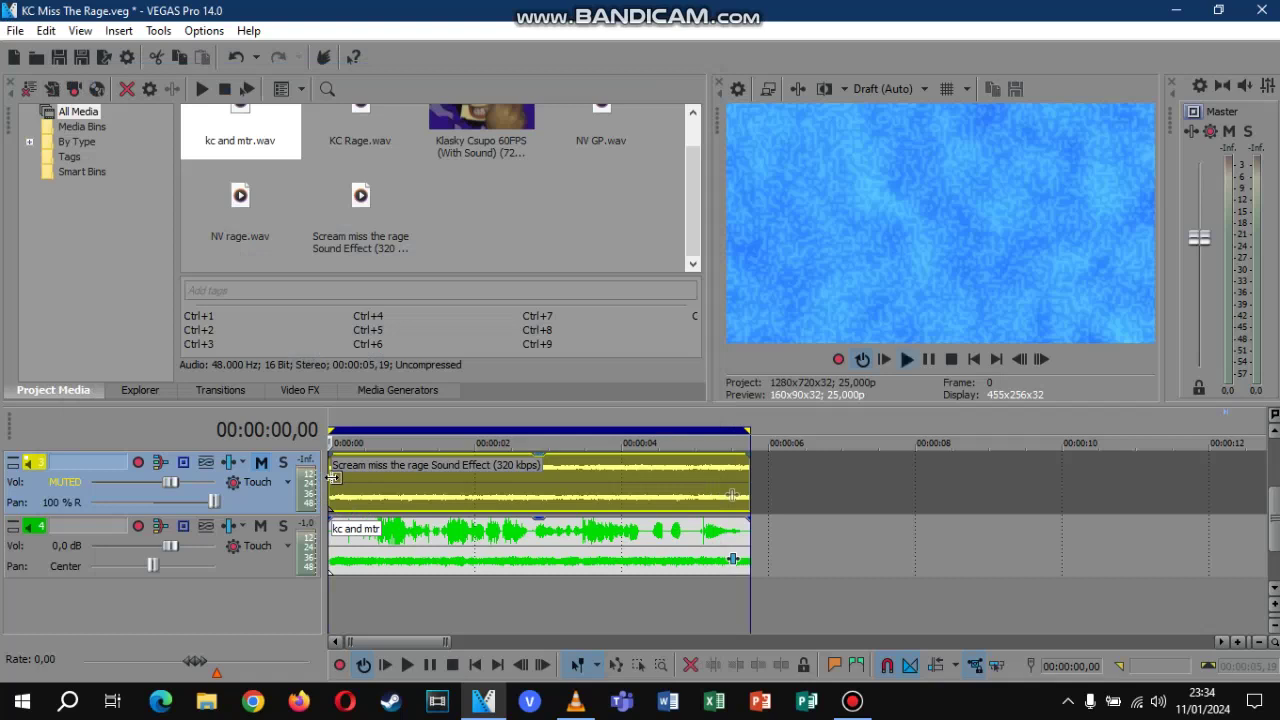
{"action": "key", "text": "space"}
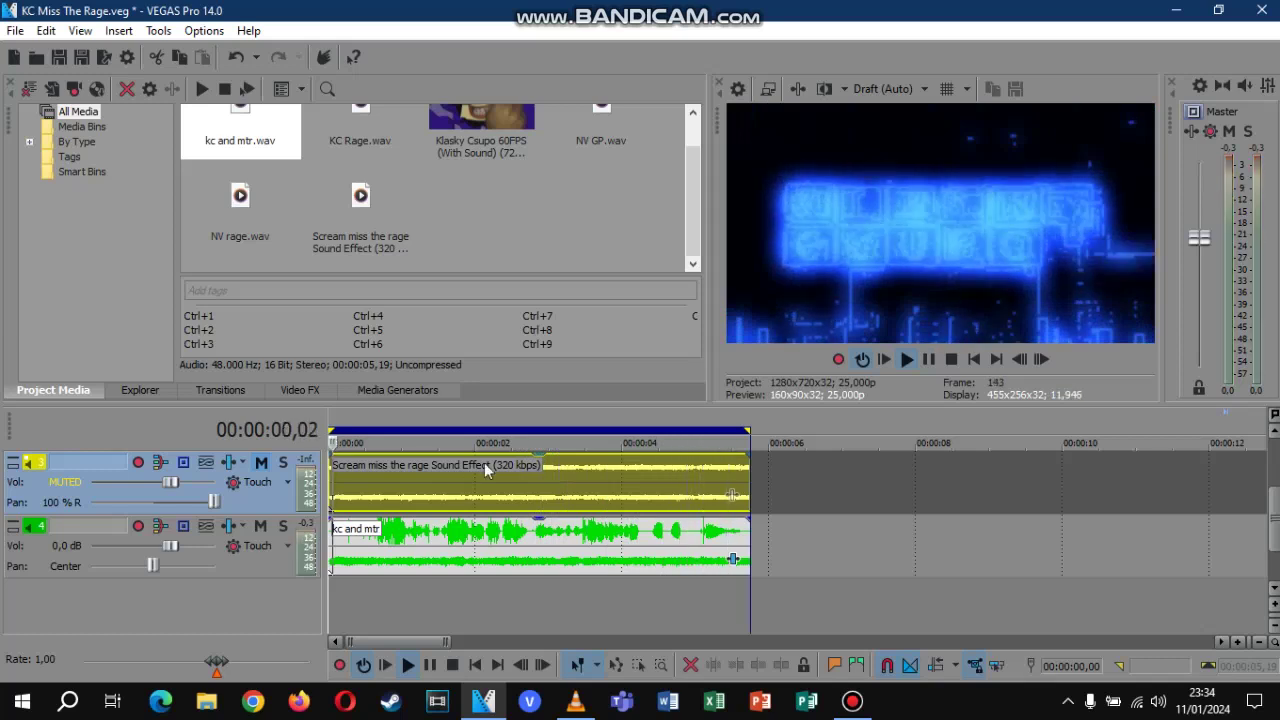
{"action": "key", "text": "space"}
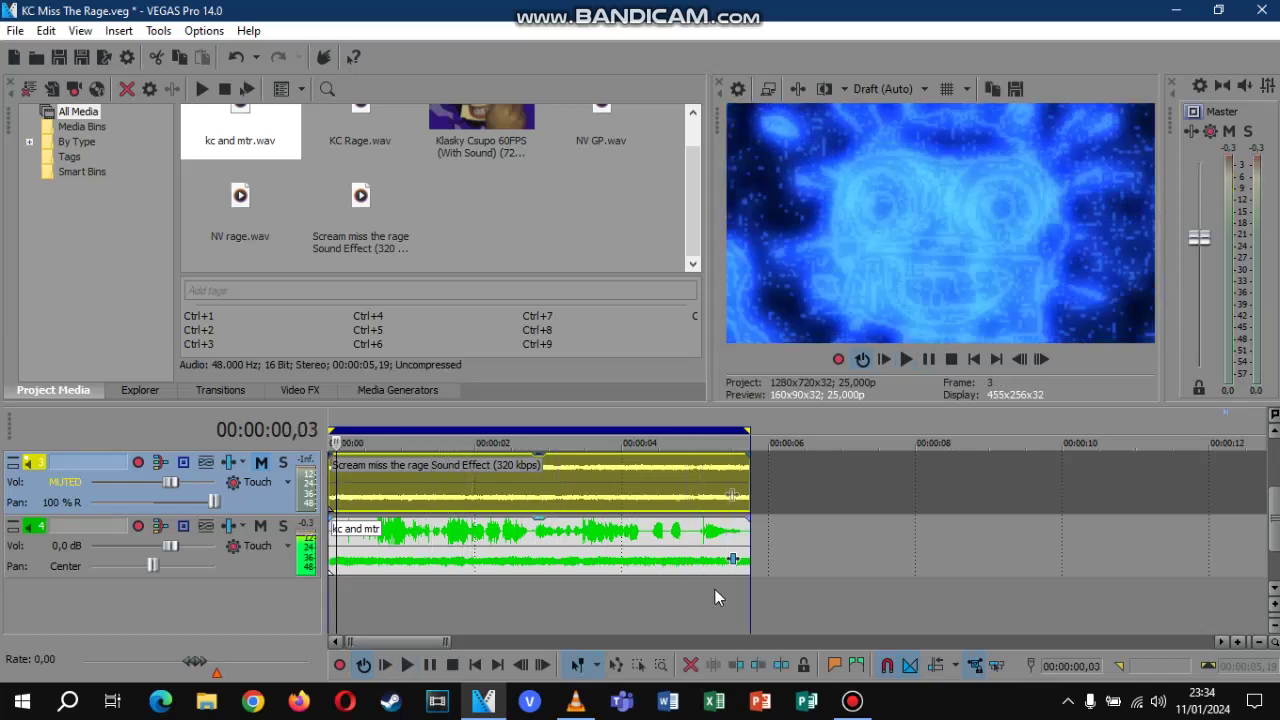